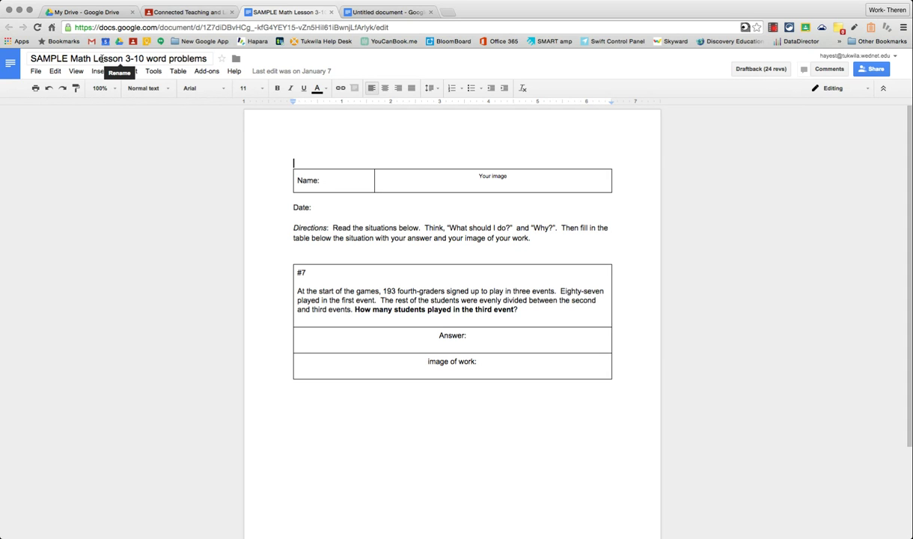
# - Add a second row to the Name table at the top of the sample math document
pyautogui.click(286, 215)
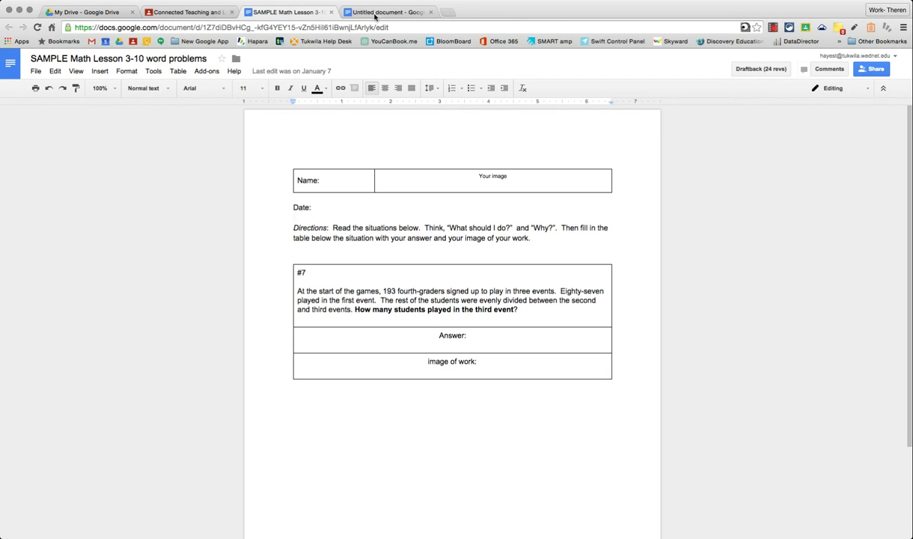
pyautogui.click(375, 14)
pyautogui.click(307, 14)
pyautogui.moveTo(347, 181)
pyautogui.mouseDown()
pyautogui.moveTo(393, 181)
pyautogui.moveTo(352, 182)
pyautogui.mouseUp()
pyautogui.click(344, 203)
pyautogui.click(391, 180)
pyautogui.press('Tab')
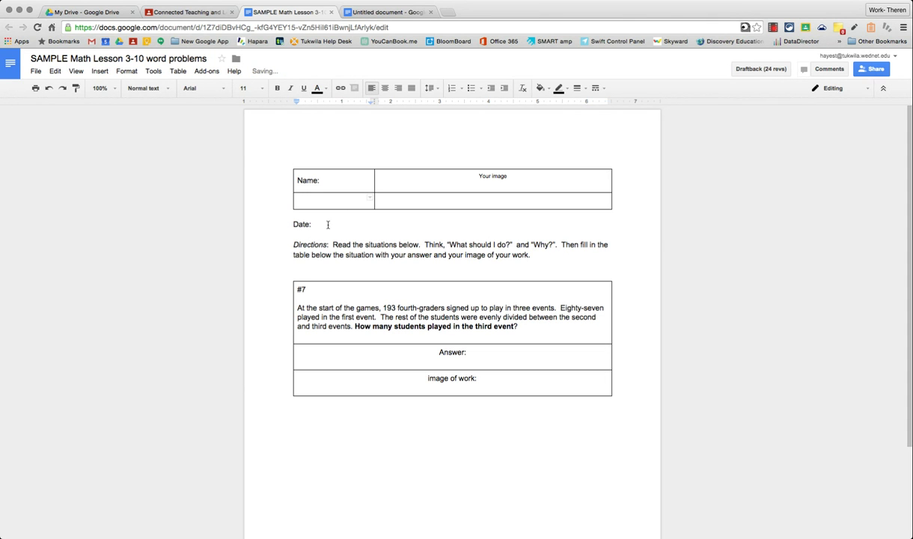
# - Move the "Date:" text from below the table into the first cell of its new second row
pyautogui.moveTo(324, 224); pyautogui.dragTo(283, 223)
pyautogui.click(316, 198)
pyautogui.doubleClick(314, 197)
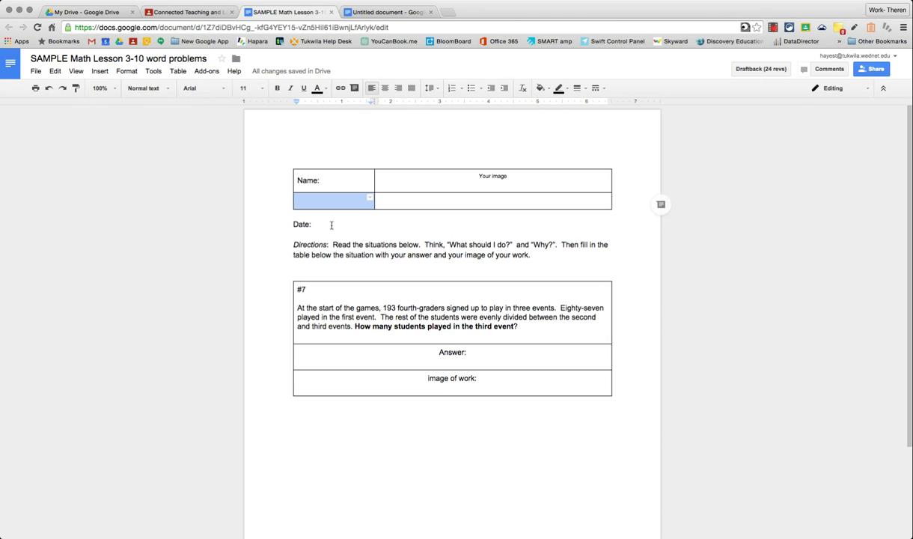
pyautogui.moveTo(322, 224); pyautogui.dragTo(287, 224)
pyautogui.press('super+x')
pyautogui.click(342, 203)
pyautogui.press('super+v')
pyautogui.click(370, 226)
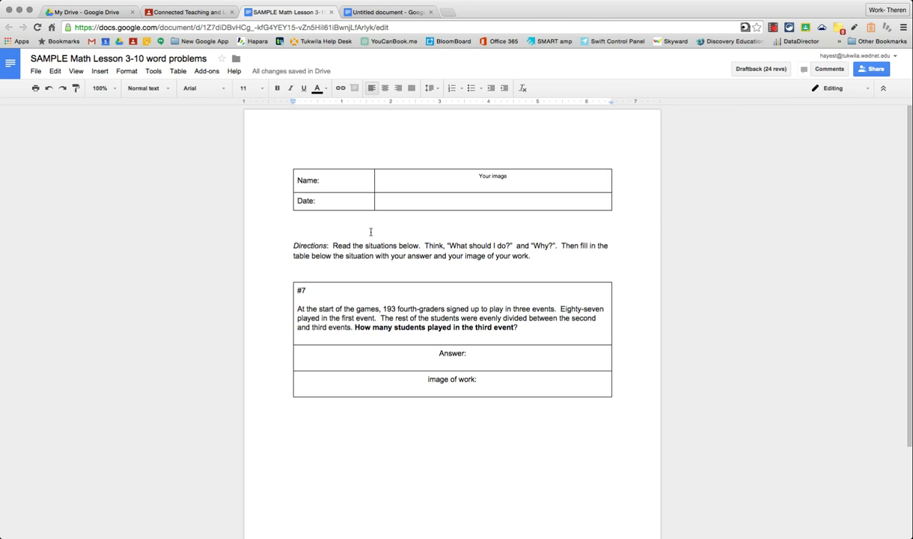
pyautogui.click(350, 200)
pyautogui.click(412, 204)
pyautogui.click(355, 181)
pyautogui.click(422, 202)
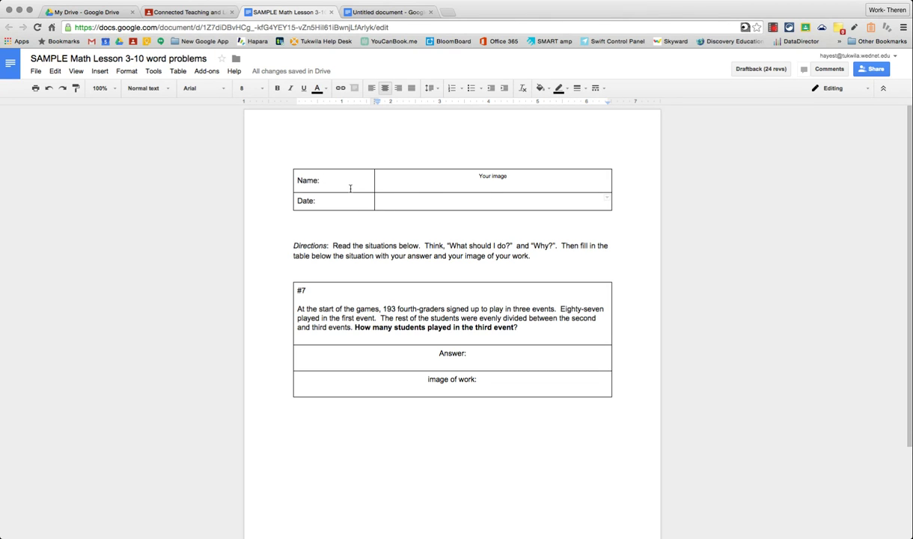
# - Delete the "Your image" text from the cell beside "Name:"
pyautogui.click(500, 181)
pyautogui.press('Home')
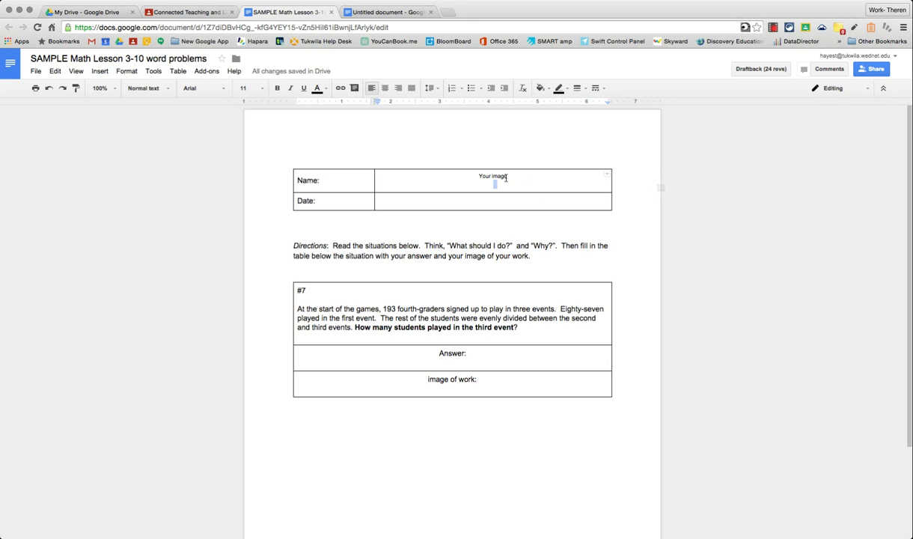
pyautogui.moveTo(504, 177); pyautogui.dragTo(460, 175)
pyautogui.press('BackSpace')
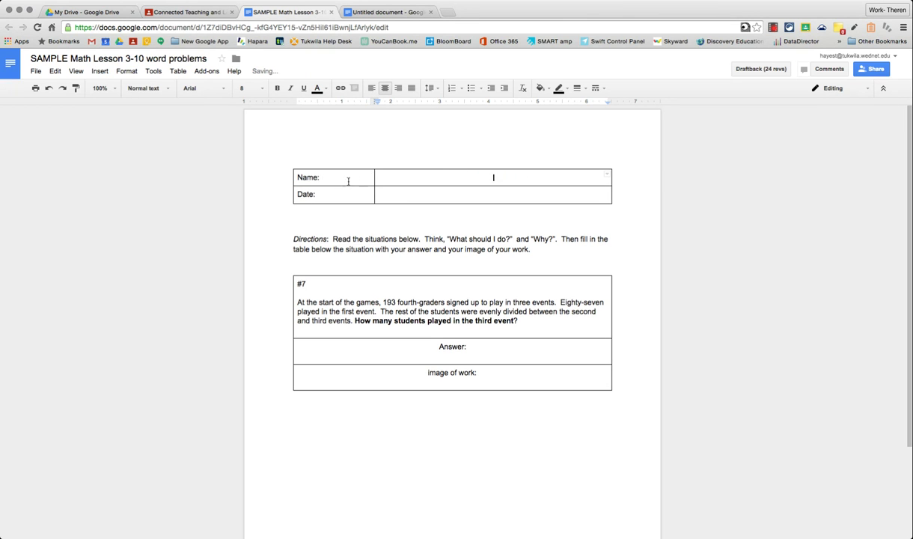
# - Try removing the colons after the Name and Date labels in the header table
pyautogui.click(329, 178)
pyautogui.click(329, 194)
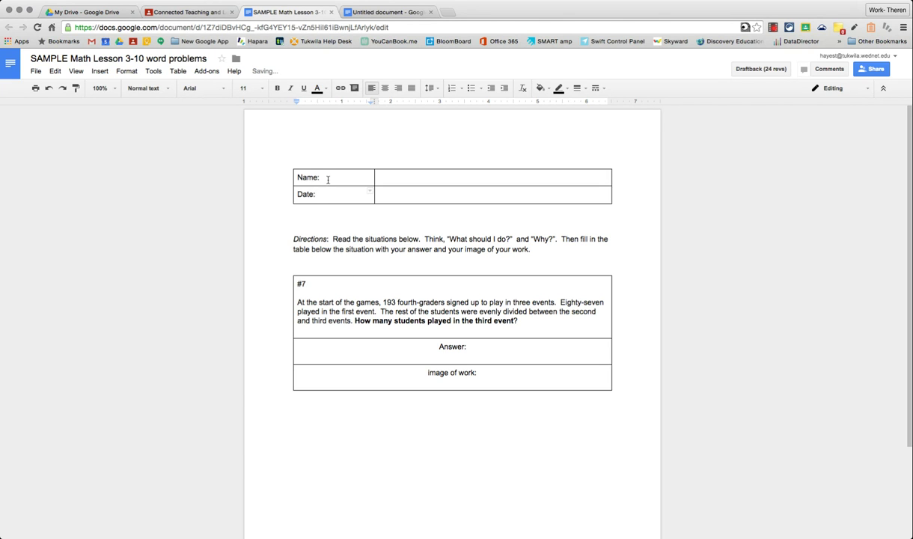
pyautogui.click(327, 178)
pyautogui.press('BackSpace')
pyautogui.click(334, 196)
pyautogui.press('BackSpace')
pyautogui.write(':')
# - Undo the recent text deletions in the header table
pyautogui.hotkey('ctrl', 'z')
pyautogui.hotkey('ctrl', 'z')
pyautogui.hotkey('ctrl', 'z')
pyautogui.hotkey('ctrl', 'z')
pyautogui.click(434, 230)
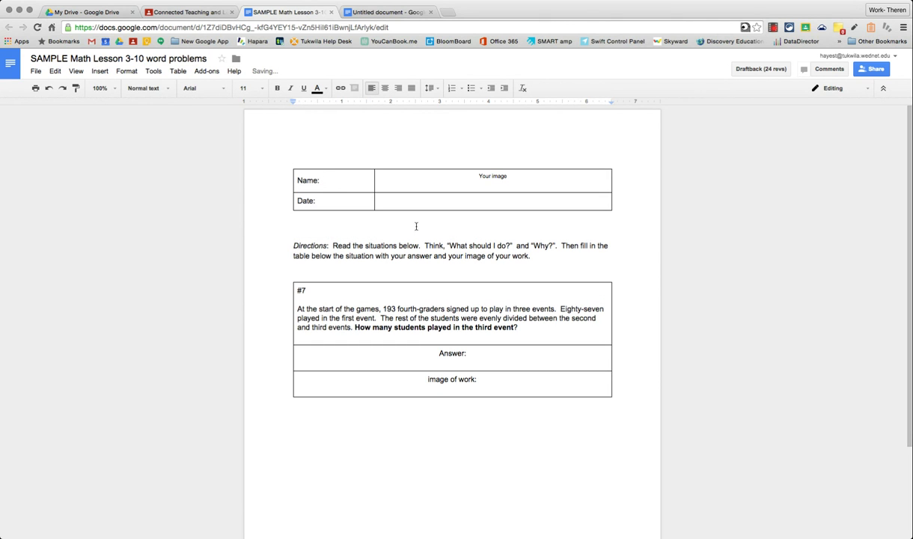
# - Examine the sample's italic Directions paragraph and the problem table with its question, Answer and image of work rows
pyautogui.click(179, 72)
pyautogui.click(180, 72)
pyautogui.click(284, 249)
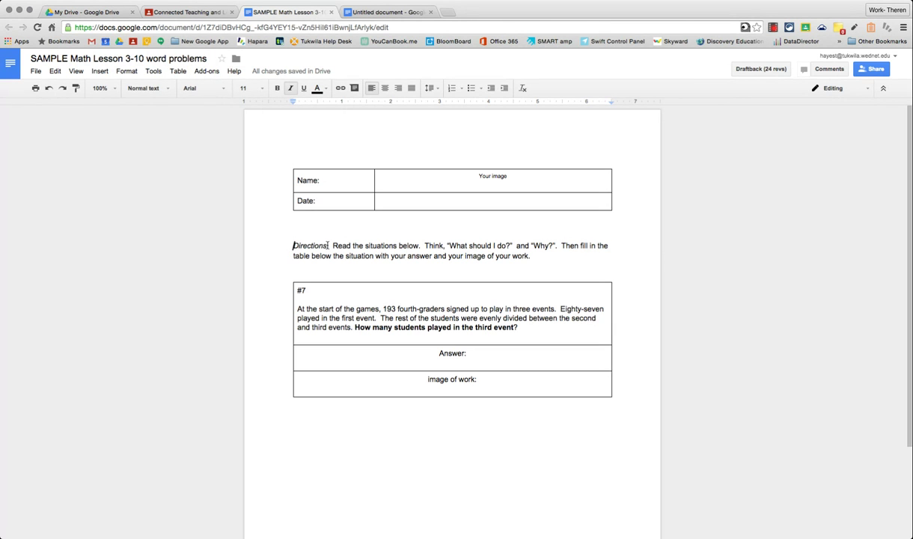
pyautogui.hotkey('alt', 'shift', 'Right')
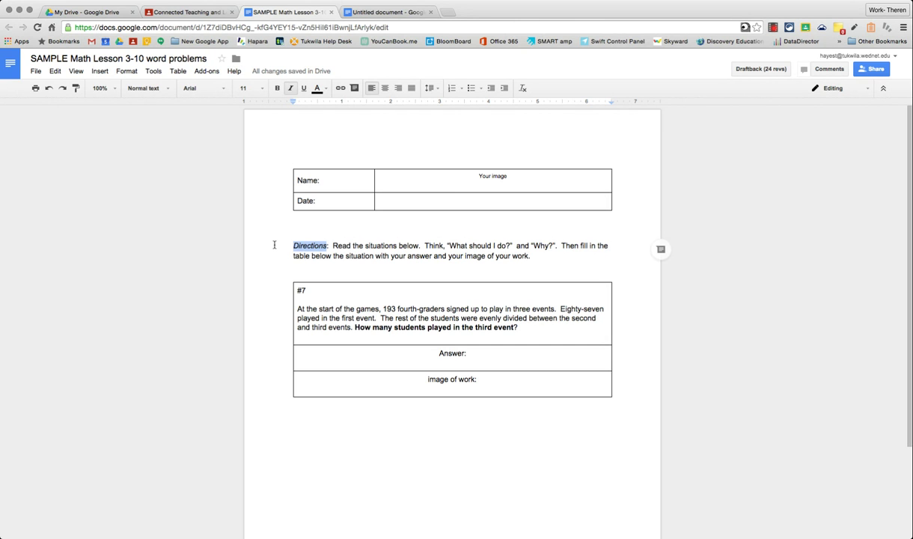
pyautogui.click(361, 246)
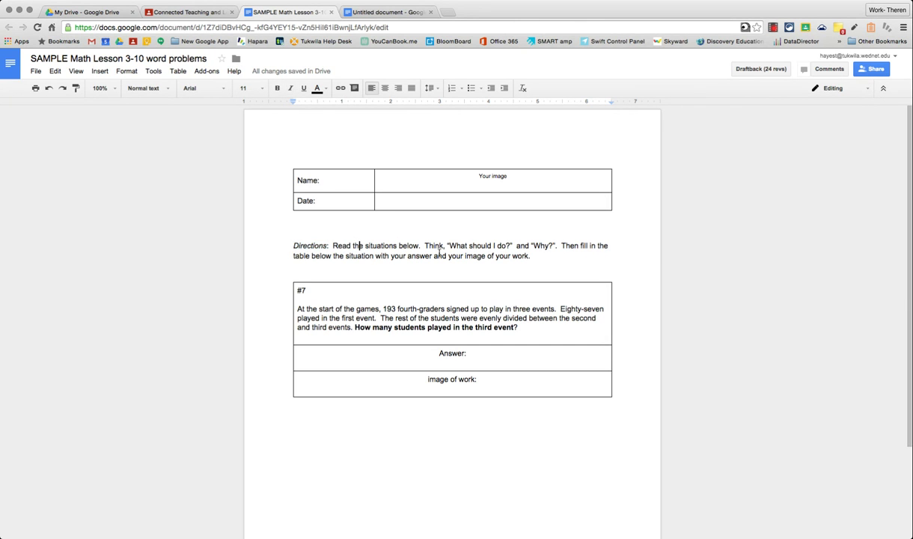
pyautogui.click(532, 263)
pyautogui.scroll(-3, 544, 263)
pyautogui.click(482, 246)
pyautogui.click(473, 202)
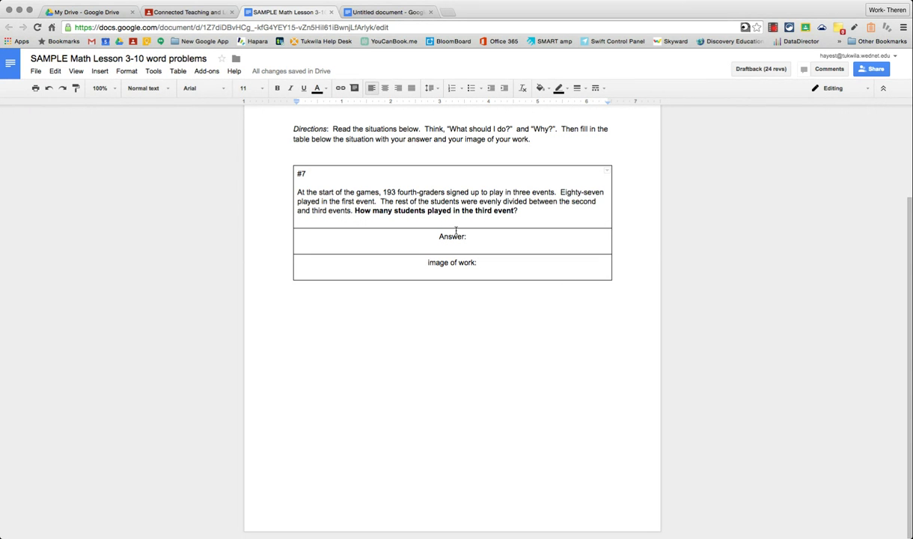
pyautogui.moveTo(465, 237); pyautogui.dragTo(399, 235)
pyautogui.click(482, 246)
pyautogui.moveTo(543, 398); pyautogui.dragTo(513, 339)
pyautogui.click(435, 345)
pyautogui.scroll(3, 435, 345)
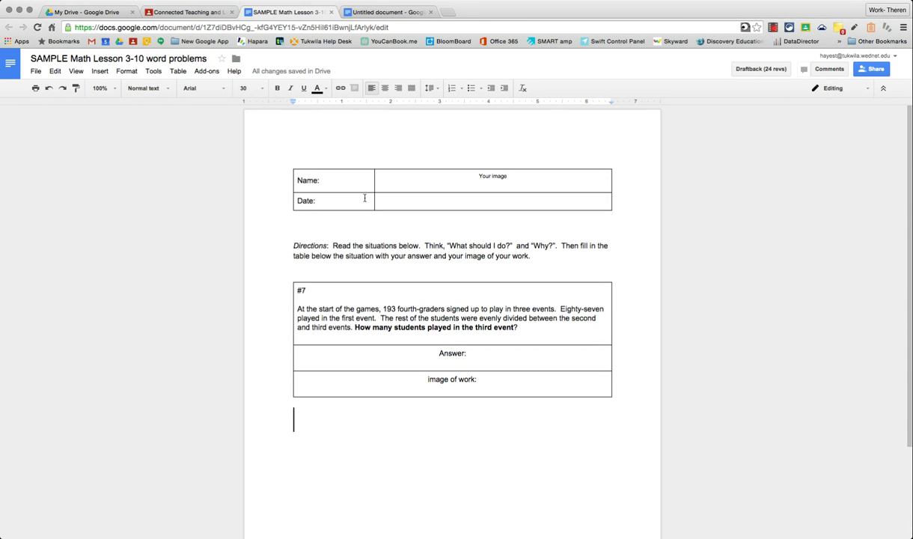
# - Review the "Your image" and "image of work" cells and the image insertion option available for filling them
pyautogui.click(443, 176)
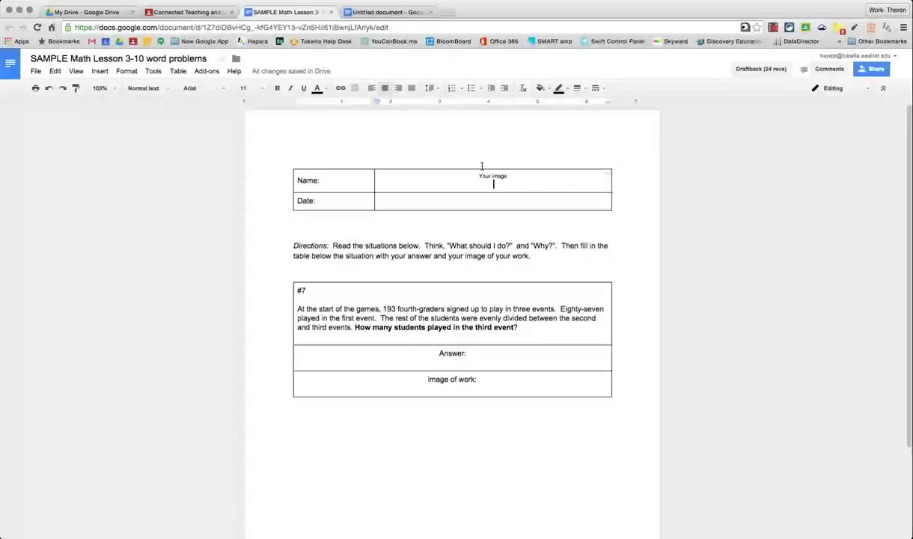
pyautogui.click(100, 72)
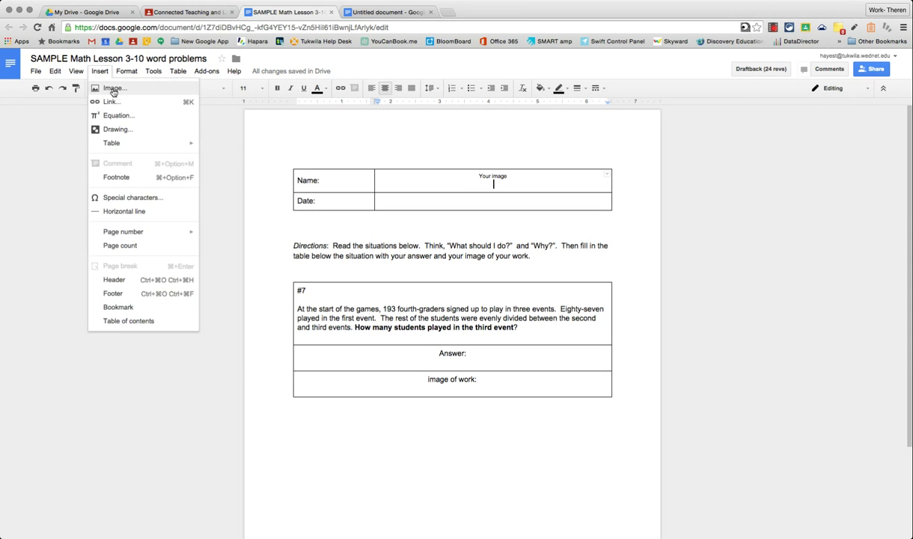
pyautogui.click(292, 139)
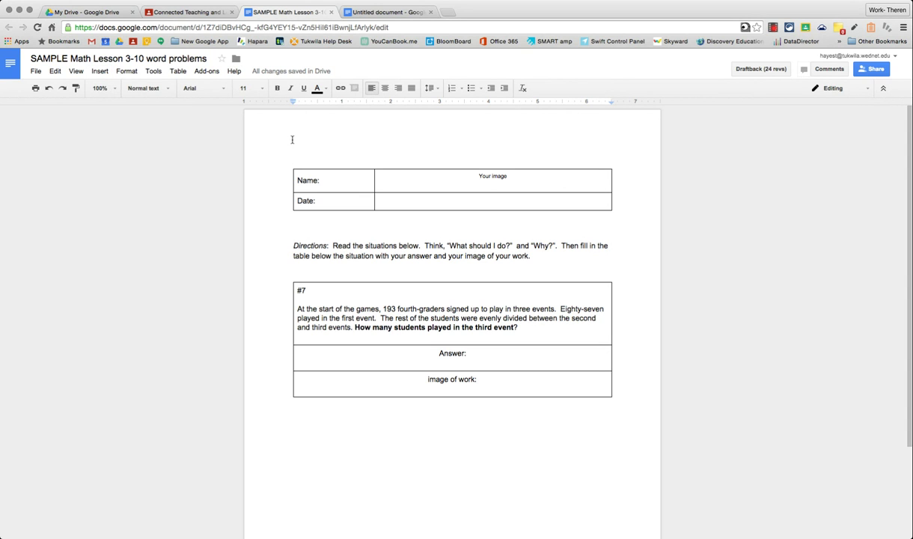
pyautogui.click(507, 351)
pyautogui.moveTo(501, 382); pyautogui.dragTo(401, 379)
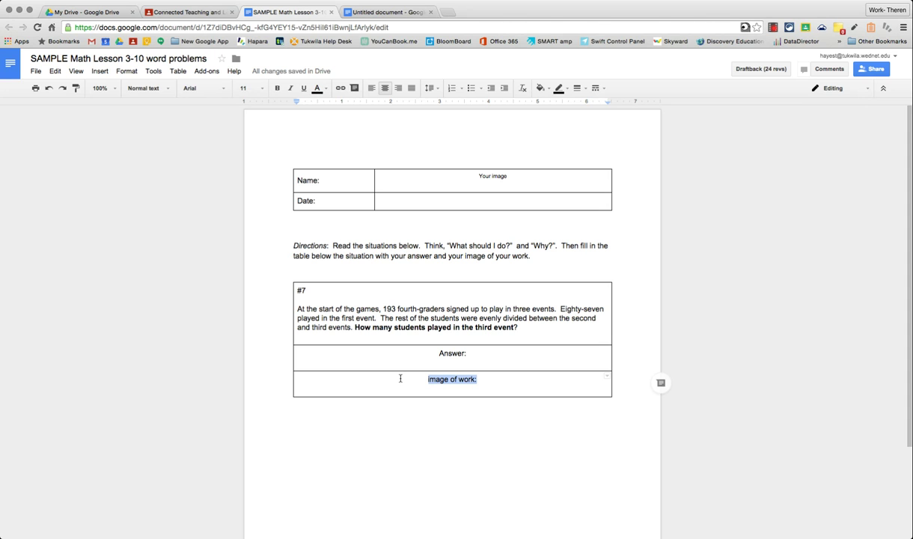
pyautogui.moveTo(445, 406); pyautogui.dragTo(577, 446)
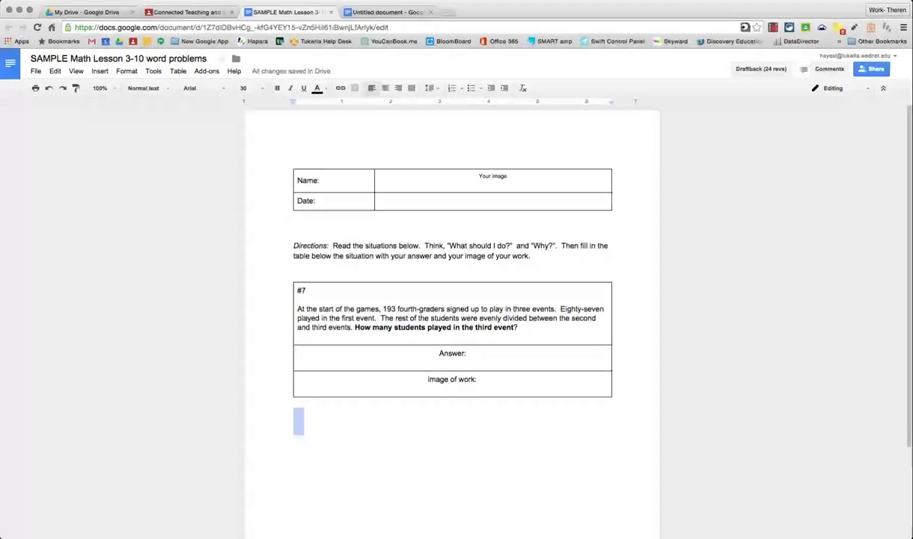
# - Switch to the untitled document and insert a table with two columns and two rows
pyautogui.click(383, 12)
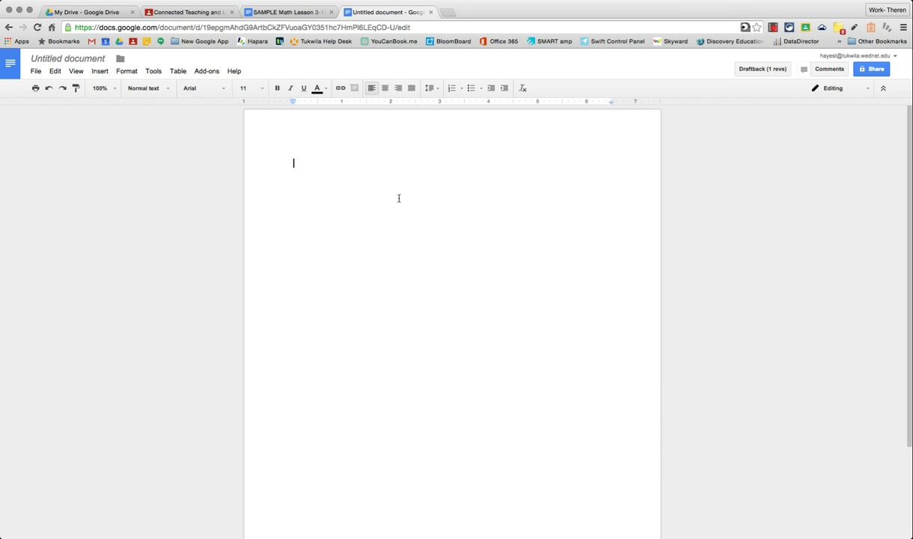
pyautogui.click(210, 70)
pyautogui.moveTo(178, 69)
pyautogui.moveTo(217, 87)
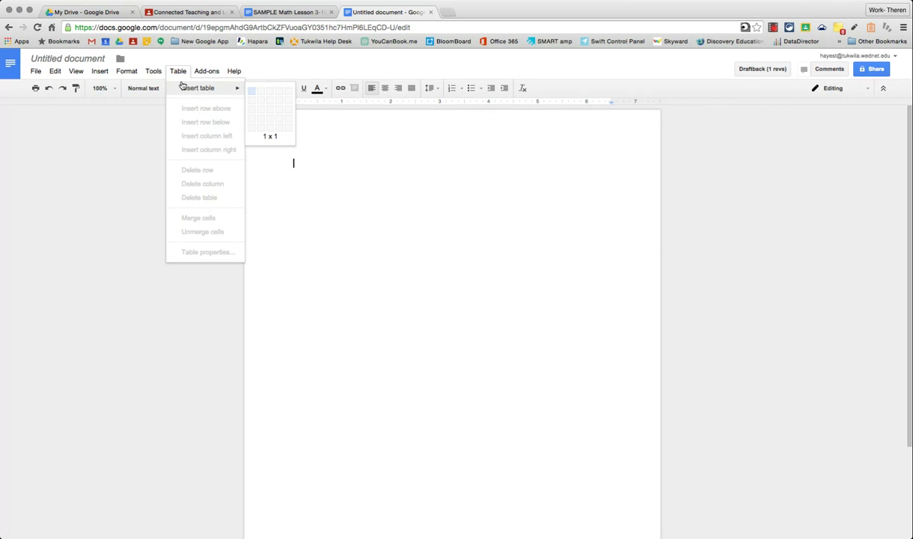
pyautogui.click(259, 99)
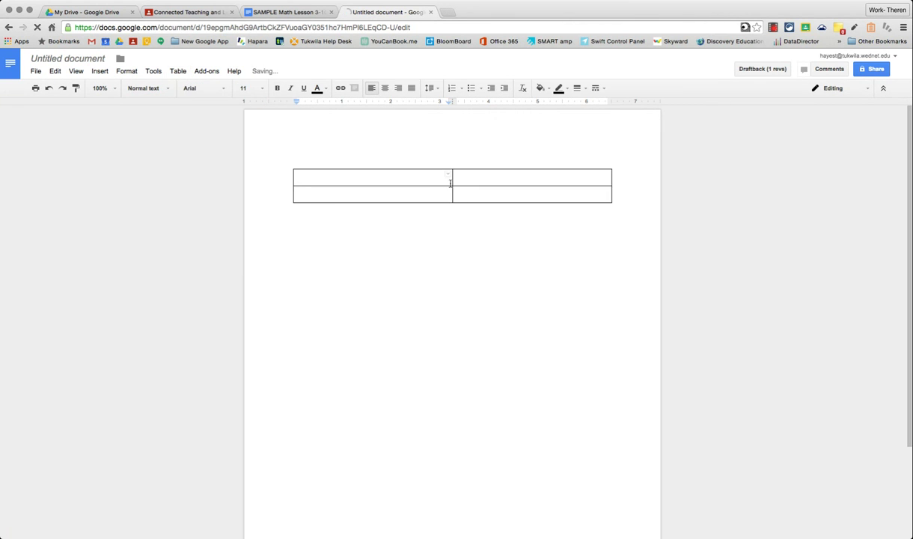
pyautogui.click(173, 72)
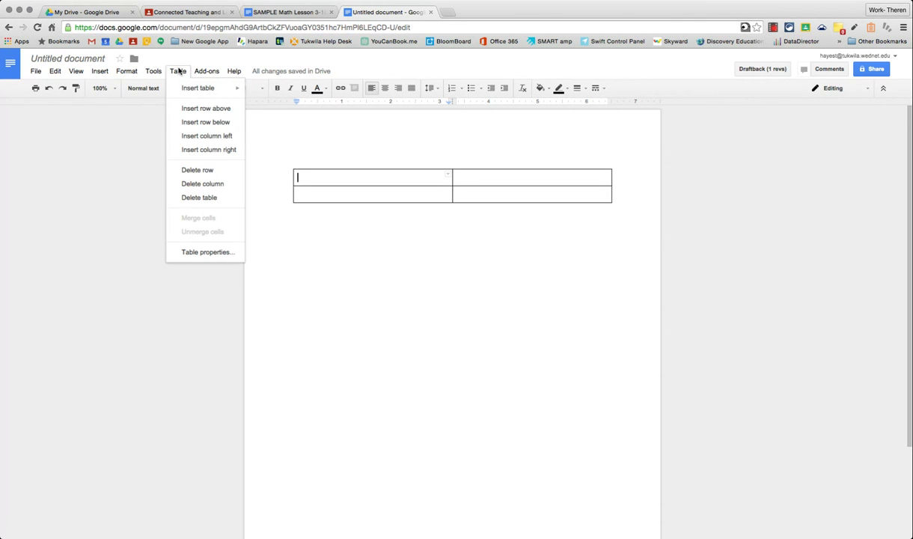
pyautogui.click(177, 70)
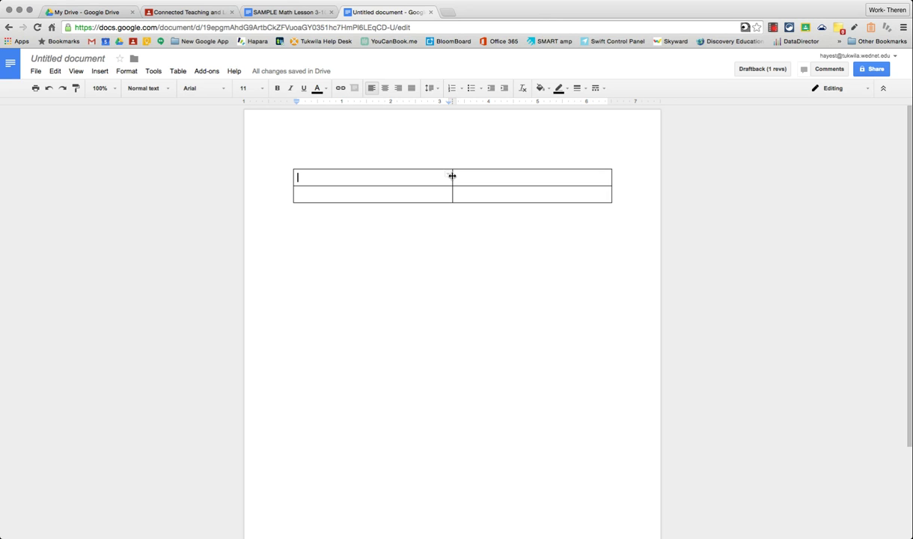
# - Label the first-column cells "Name" and "Date" and narrow that column to fit the labels
pyautogui.moveTo(452, 176); pyautogui.dragTo(376, 178)
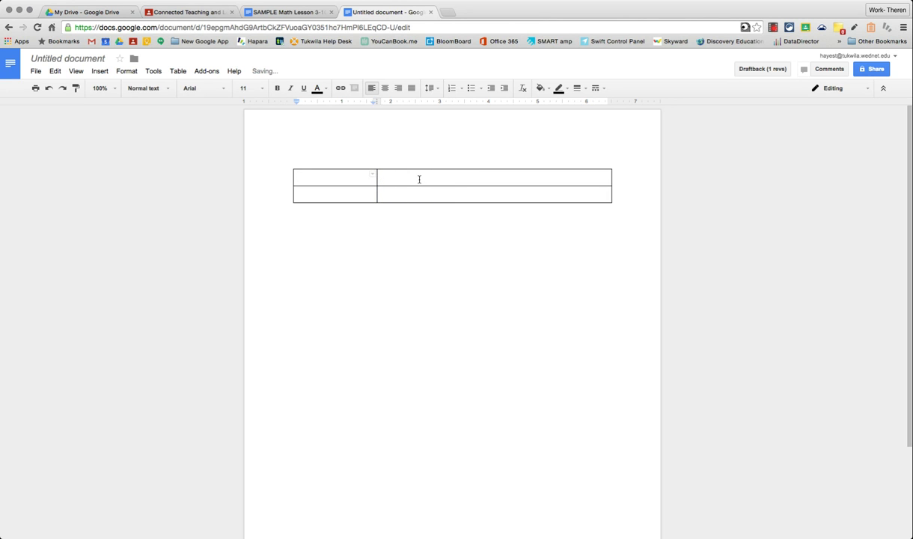
pyautogui.write('Name')
pyautogui.press('Tab')
pyautogui.press('Tab')
pyautogui.write('Date')
pyautogui.moveTo(376, 177); pyautogui.dragTo(330, 177)
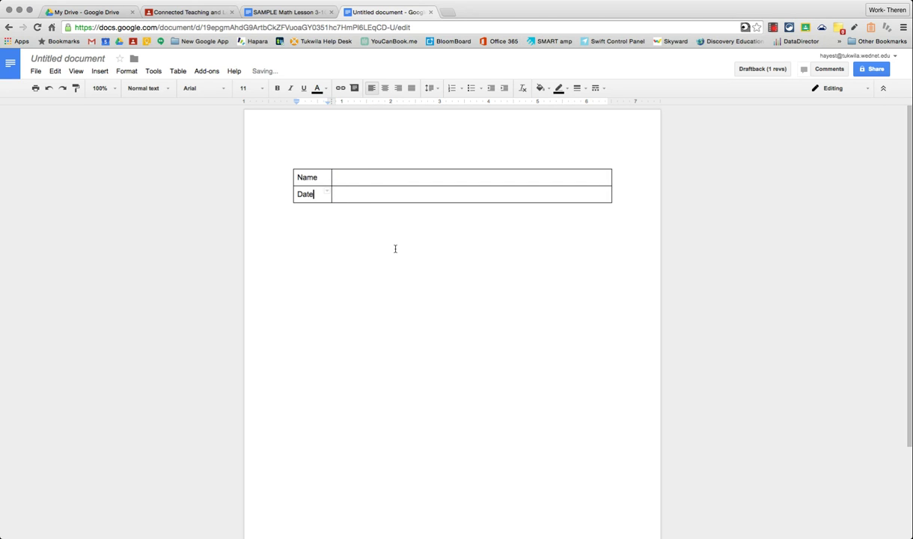
pyautogui.click(368, 177)
pyautogui.click(386, 197)
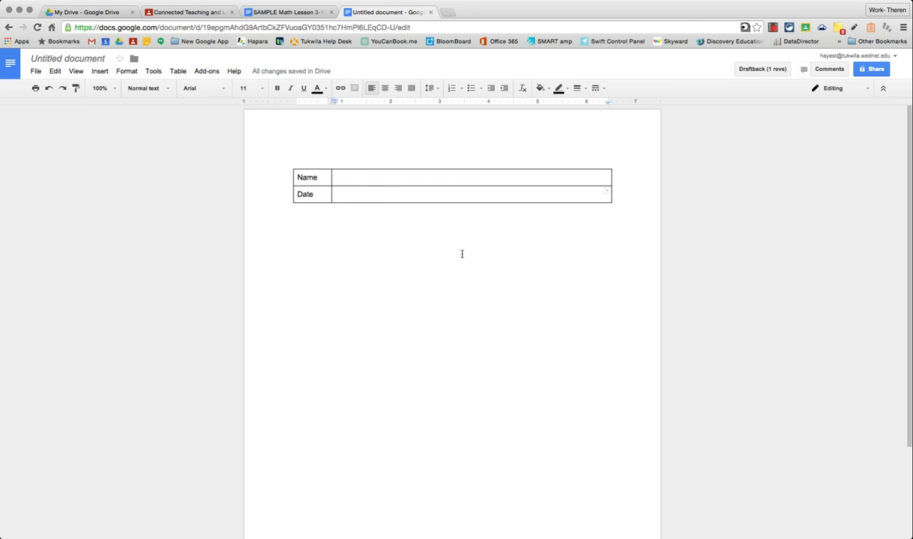
# - Below the table, add an italic "Directions:" label followed by "They are here." in regular text and a new line
pyautogui.click(342, 235)
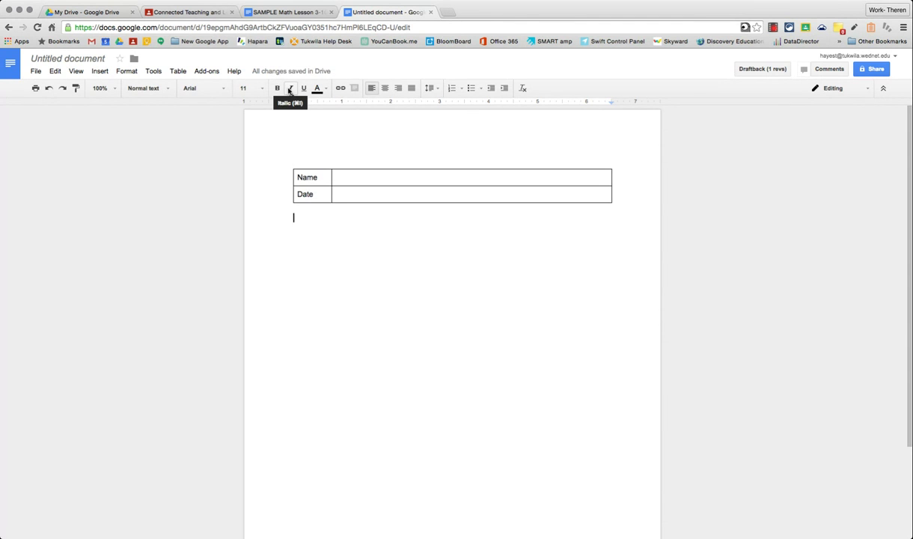
pyautogui.click(290, 89)
pyautogui.write('Directions:')
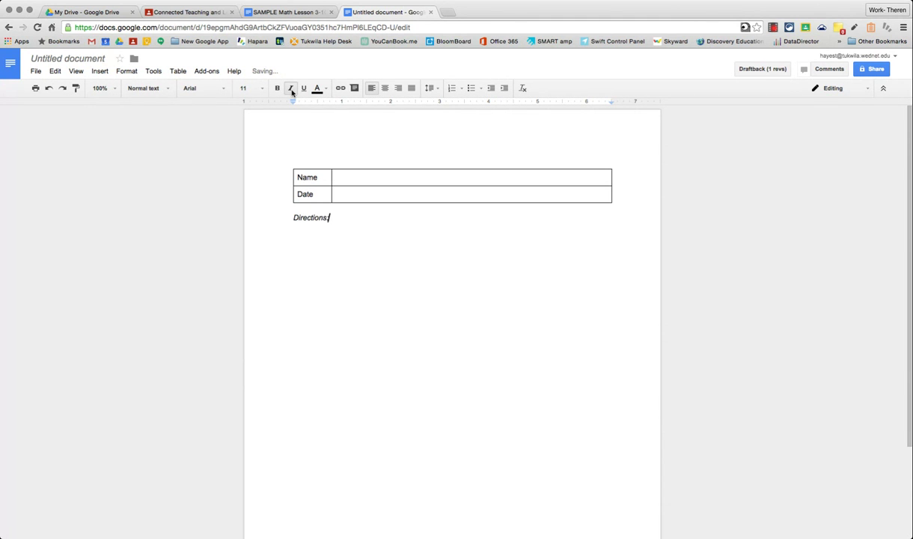
pyautogui.click(291, 89)
pyautogui.write('They are here.')
pyautogui.press('Return')
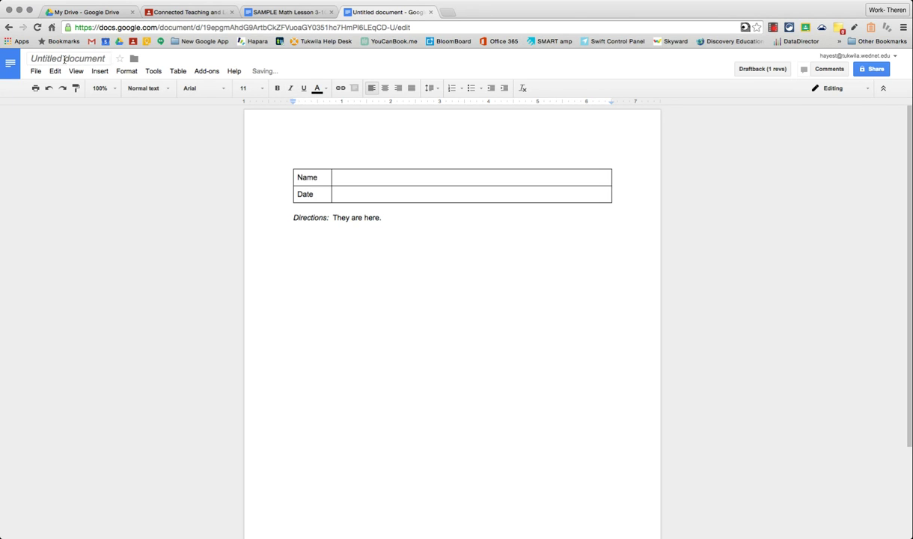
pyautogui.click(177, 71)
pyautogui.moveTo(190, 89)
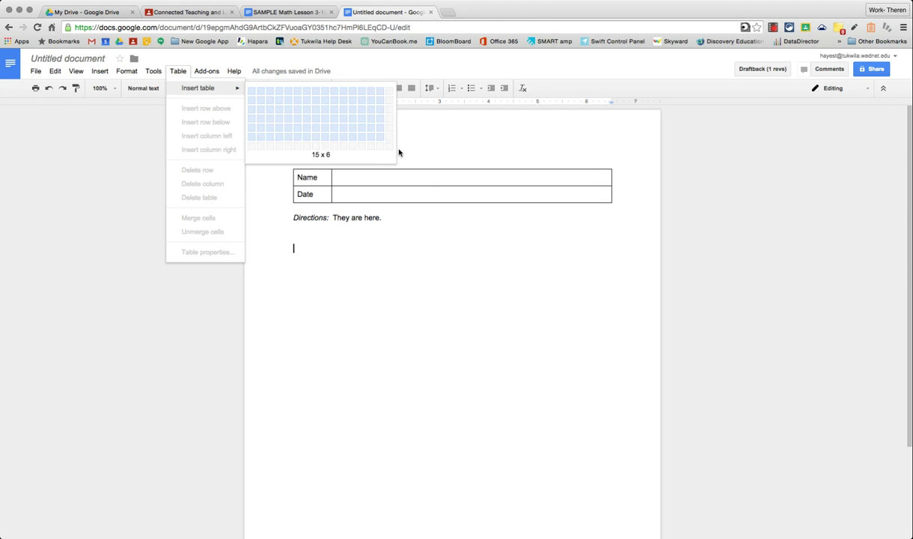
pyautogui.click(181, 61)
# - Check the layout of the sample document's problem table, including its bold question, then return to the untitled document
pyautogui.click(298, 13)
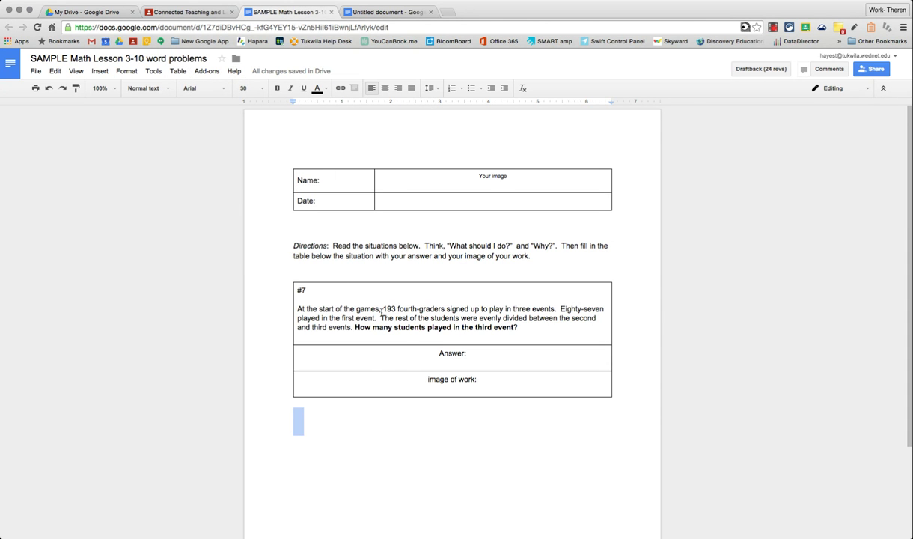
pyautogui.click(381, 310)
pyautogui.moveTo(355, 327); pyautogui.dragTo(508, 339)
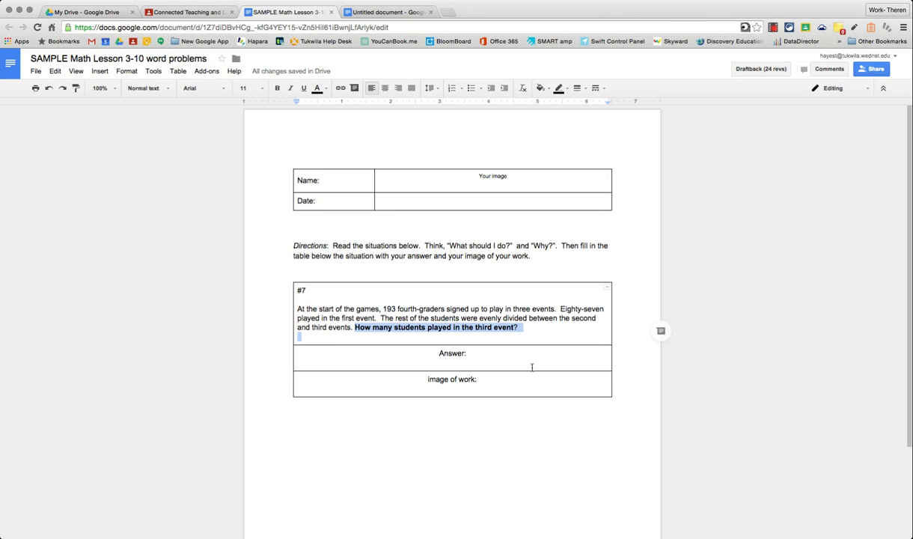
pyautogui.click(526, 361)
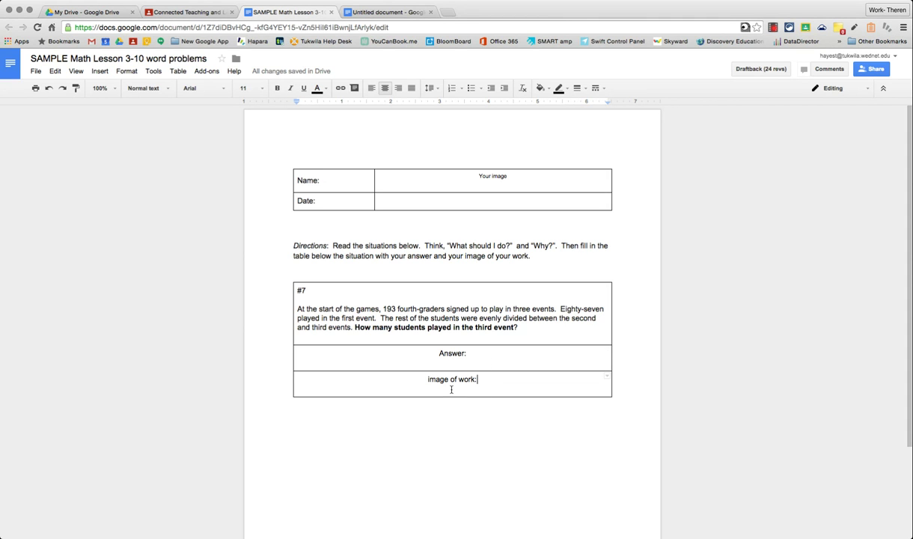
pyautogui.click(396, 13)
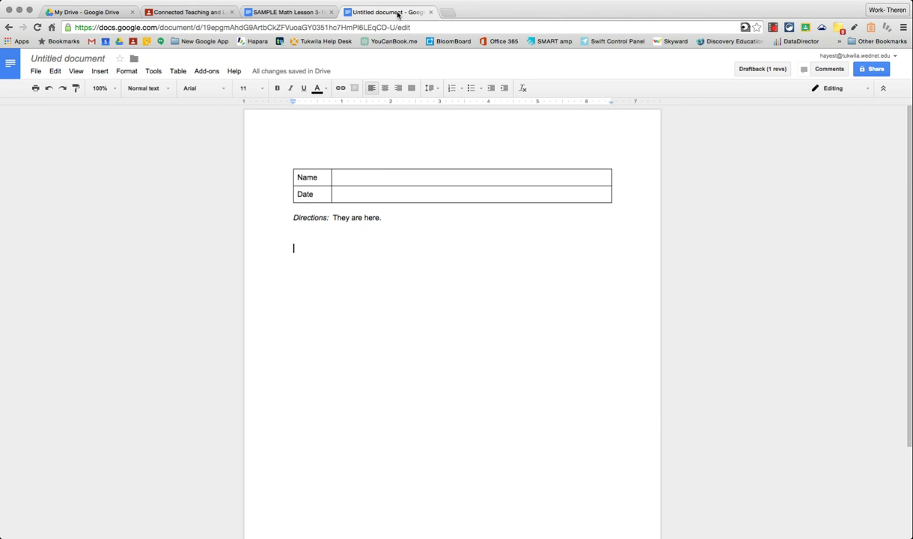
# - Insert a one-column, three-row table below the directions and add centred "Image of work:" plus a blank line in its last row
pyautogui.click(177, 70)
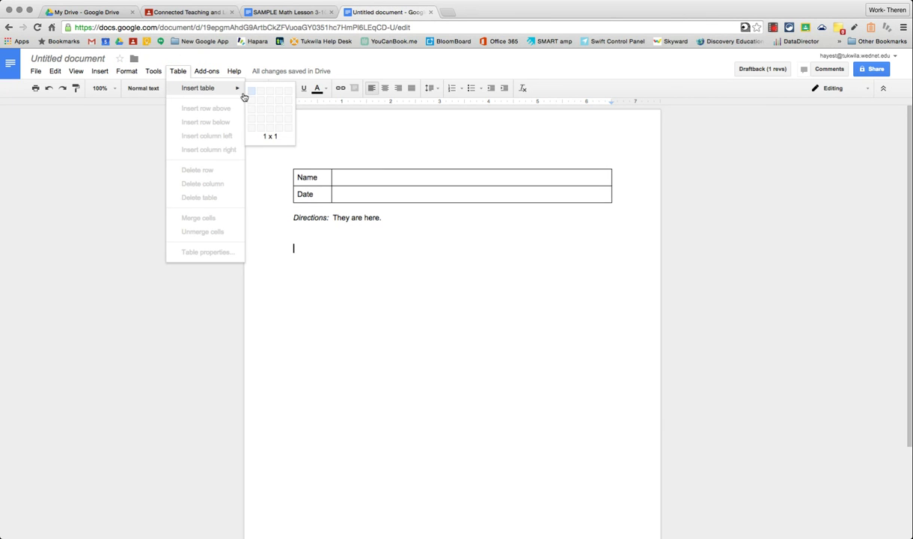
pyautogui.click(253, 111)
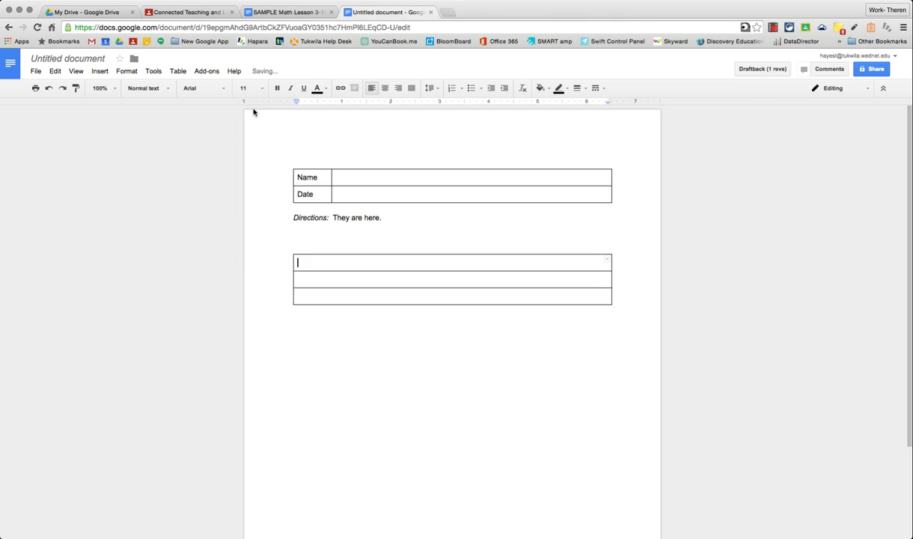
pyautogui.click(439, 293)
pyautogui.click(385, 89)
pyautogui.write('Imag e')
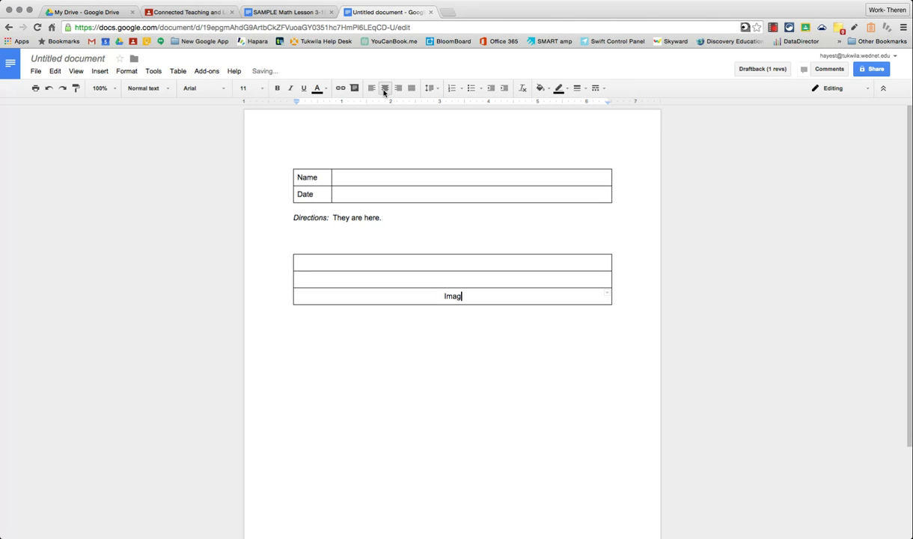
pyautogui.write(' of work:')
pyautogui.press('Return')
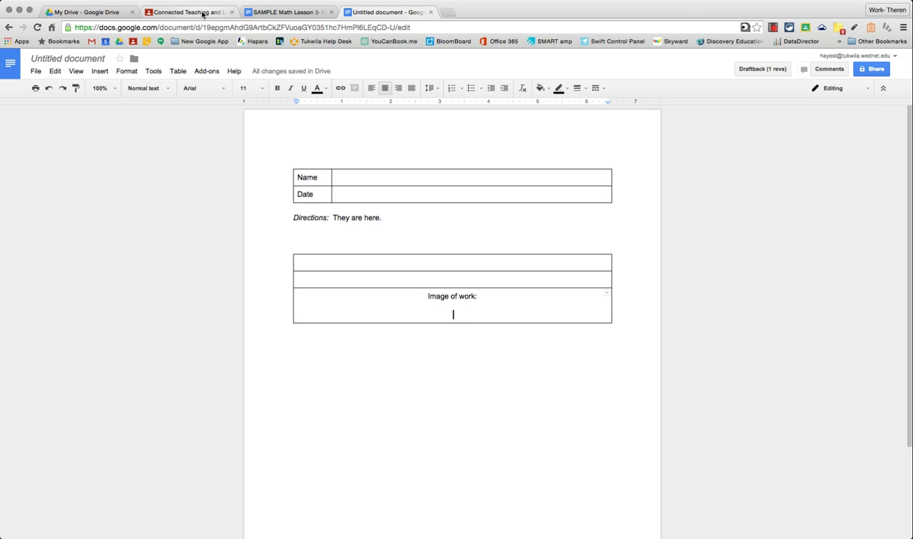
# - Switch to the Connected Teaching and Learning Using Digital Tools class in Google Classroom and start a new assignment
pyautogui.click(263, 12)
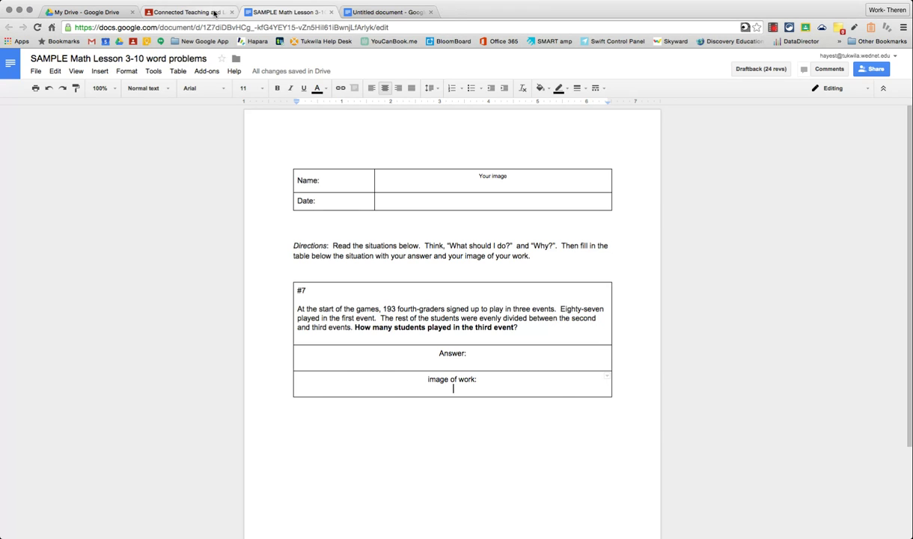
pyautogui.click(215, 12)
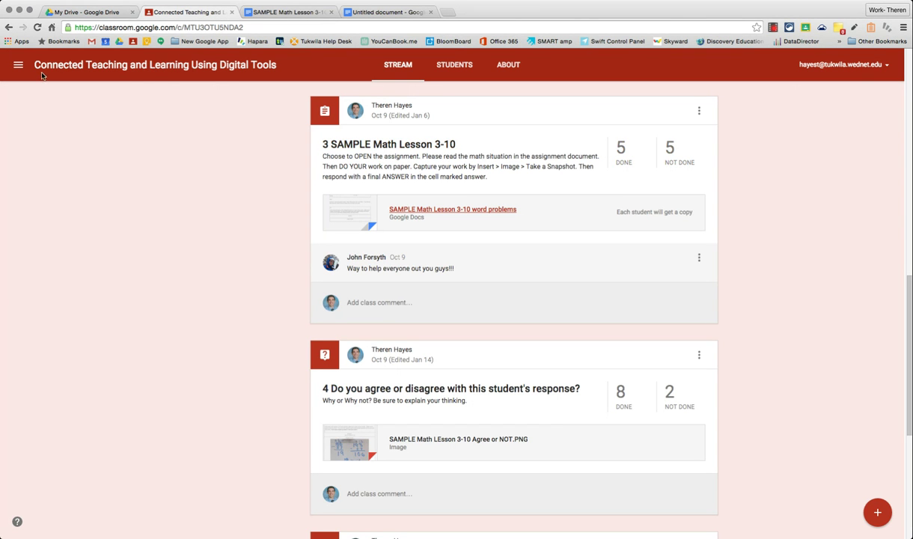
pyautogui.scroll(-5, 205, 140)
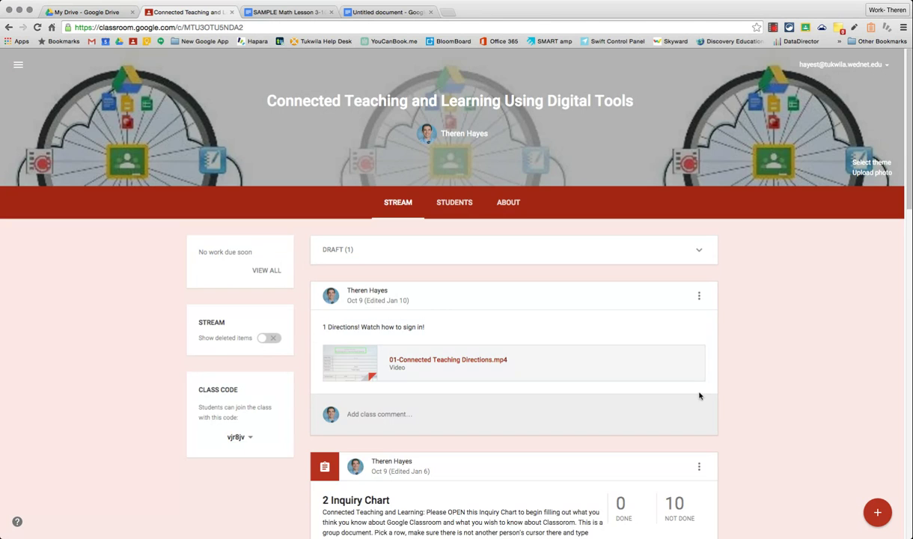
pyautogui.scroll(-3, 688, 404)
pyautogui.scroll(-8, 731, 415)
pyautogui.scroll(2, 727, 413)
pyautogui.moveTo(883, 511)
pyautogui.click(882, 448)
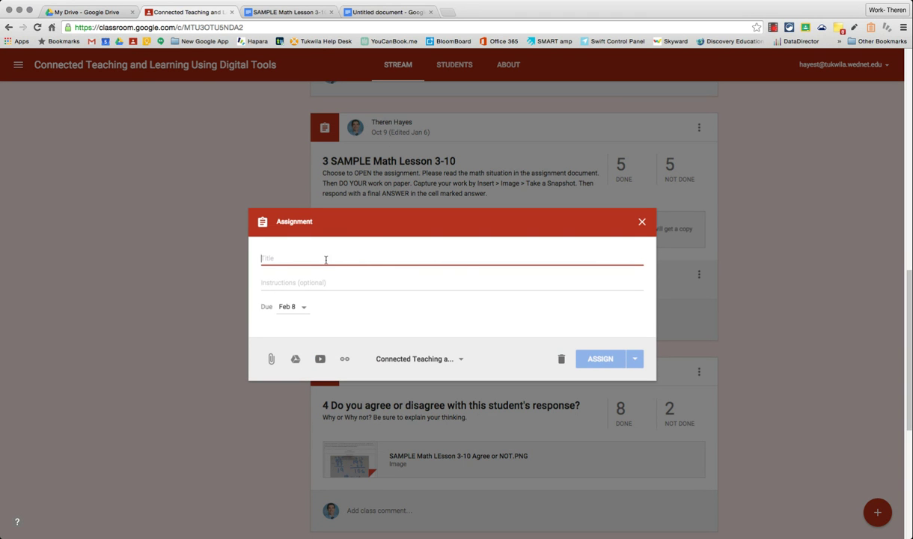
# - Set the new assignment to have no due date, leaving its title and instructions empty
pyautogui.click(318, 281)
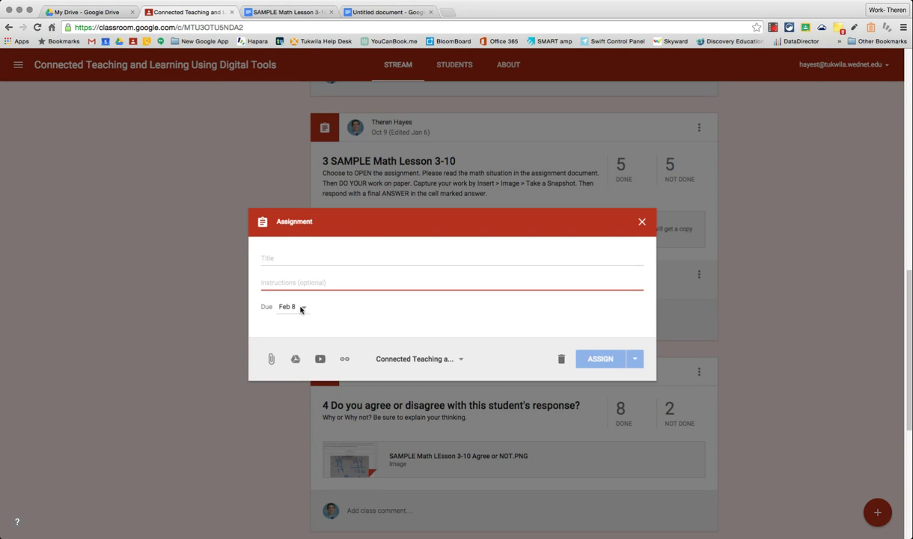
pyautogui.click(300, 307)
pyautogui.click(366, 321)
pyautogui.click(439, 324)
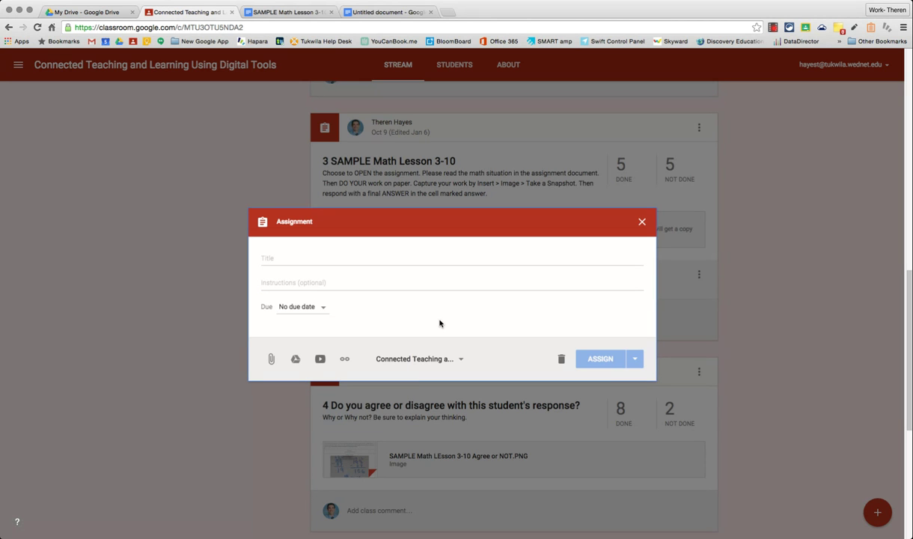
pyautogui.click(318, 308)
pyautogui.click(432, 314)
# - Try to attach the untitled document from Google Drive by searching for "untit", and close the file picker
pyautogui.click(296, 358)
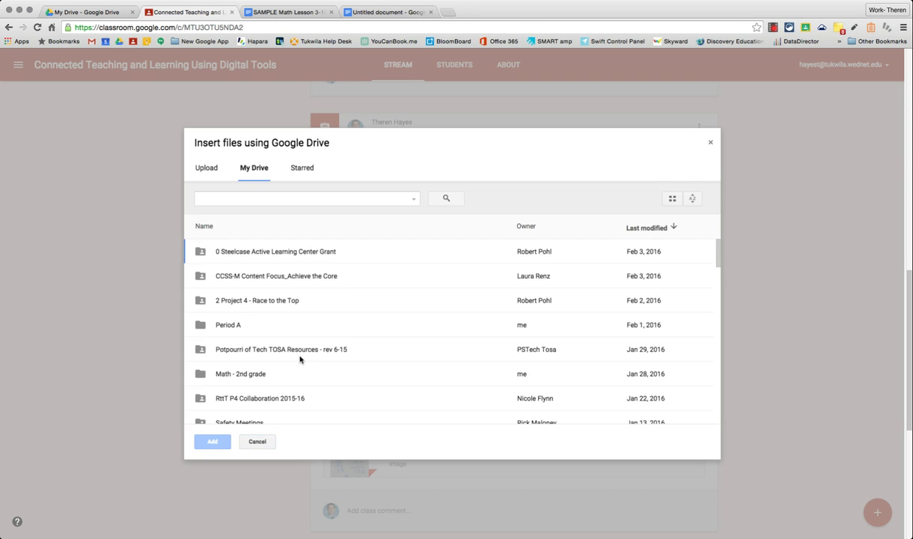
pyautogui.click(288, 197)
pyautogui.write('untit')
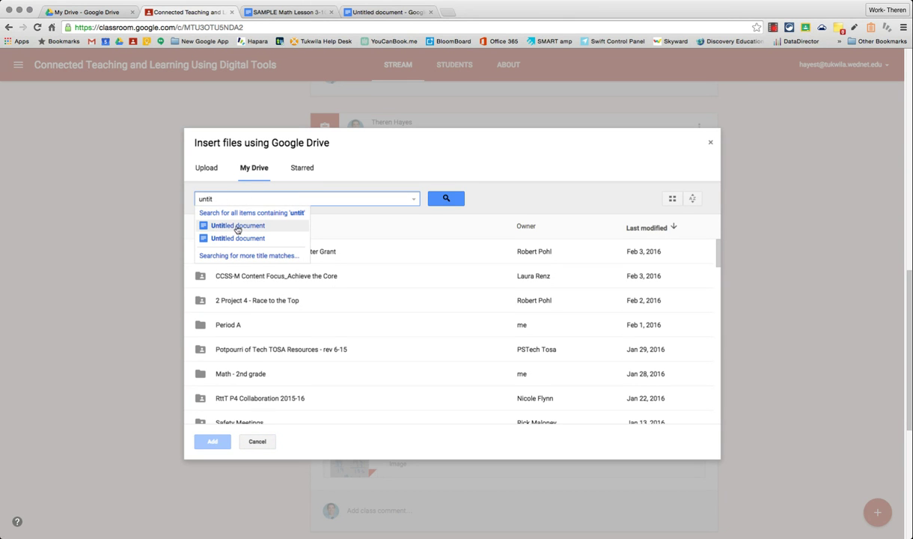
pyautogui.click(295, 225)
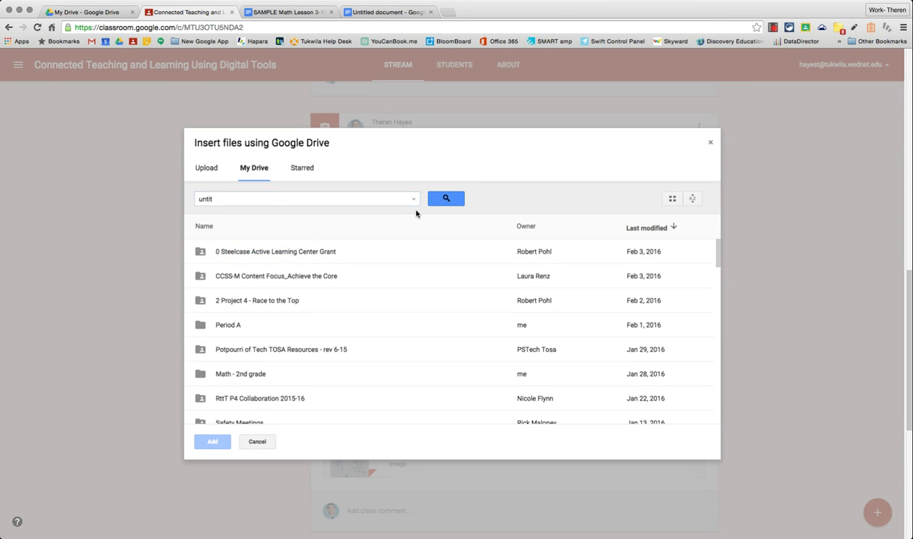
pyautogui.click(710, 142)
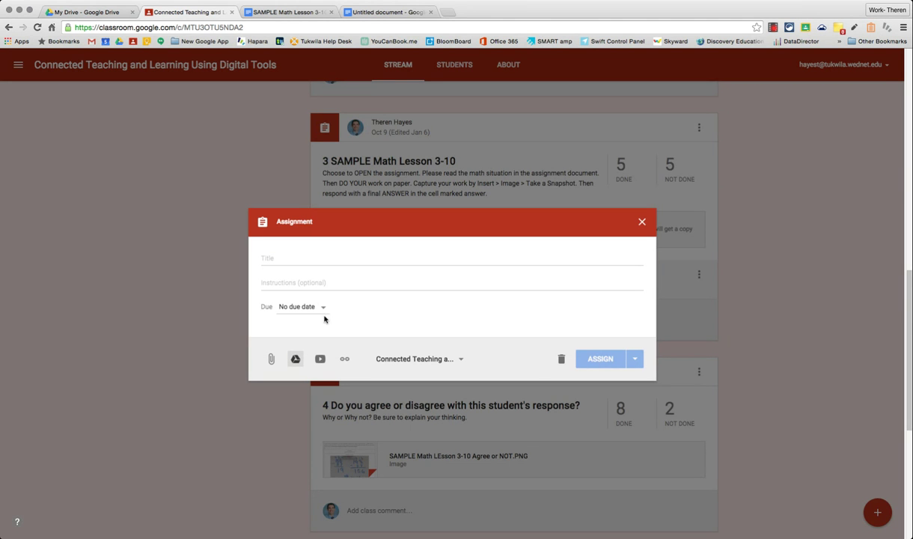
# - Attach the Drive file "Untitled document" with "Make a copy for each student", and close the assignment without assigning it
pyautogui.click(295, 359)
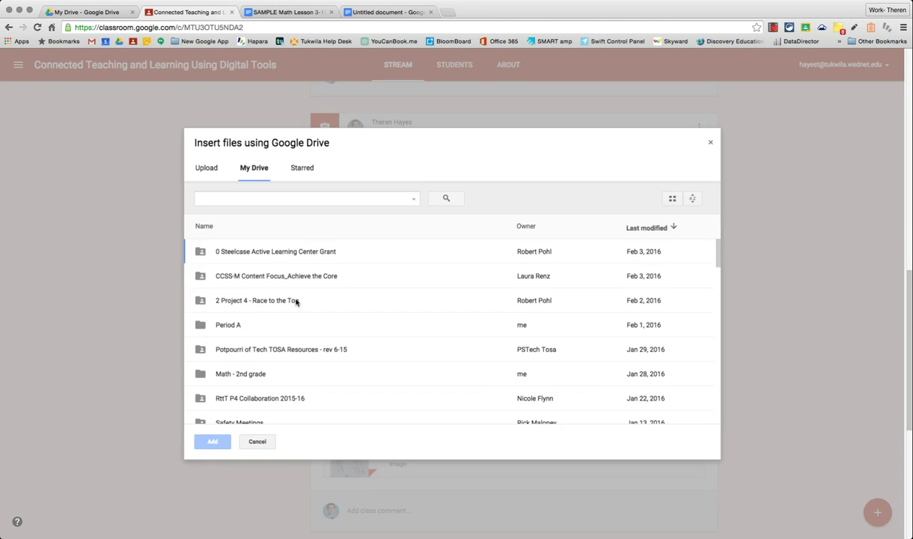
pyautogui.click(241, 198)
pyautogui.write('unti')
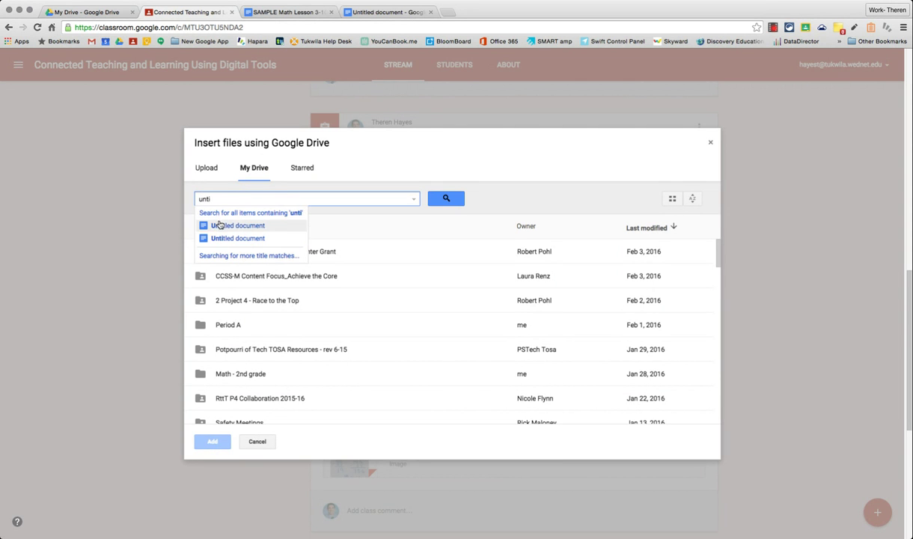
pyautogui.click(240, 226)
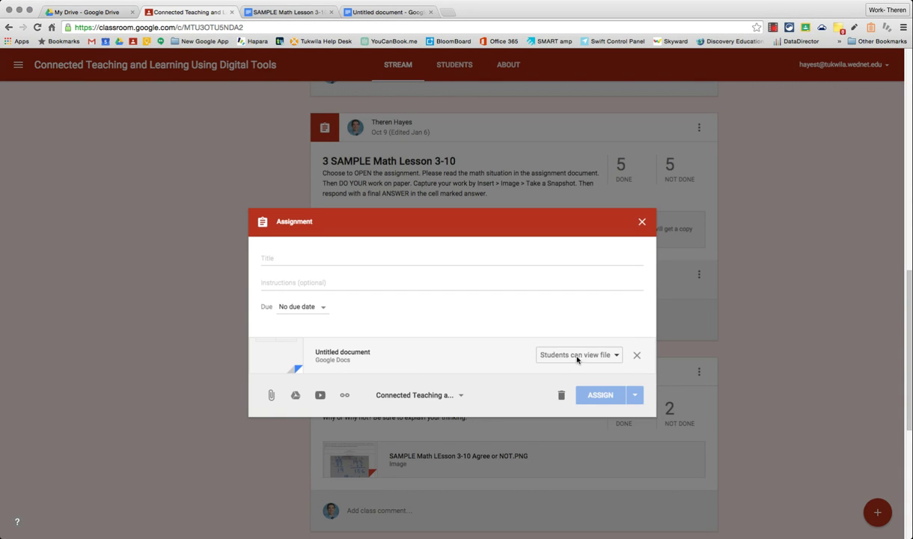
pyautogui.click(577, 358)
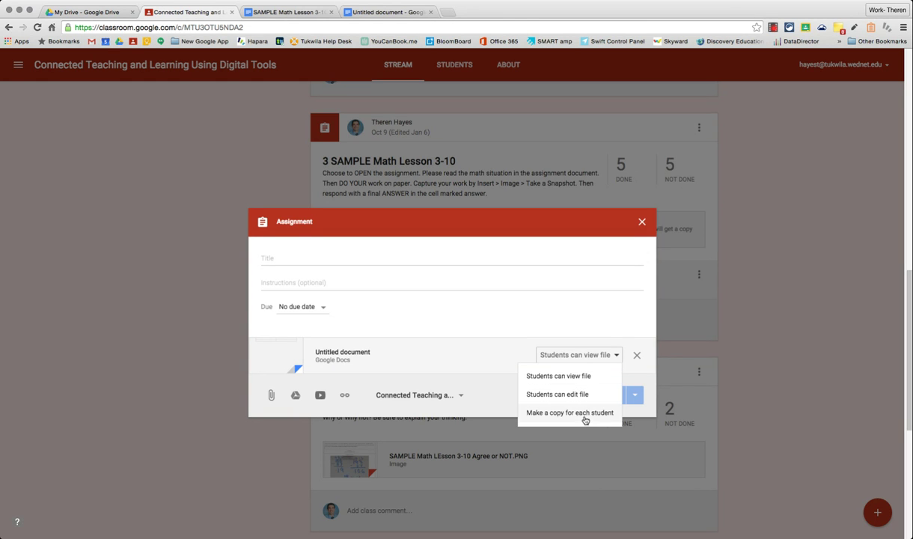
pyautogui.click(580, 414)
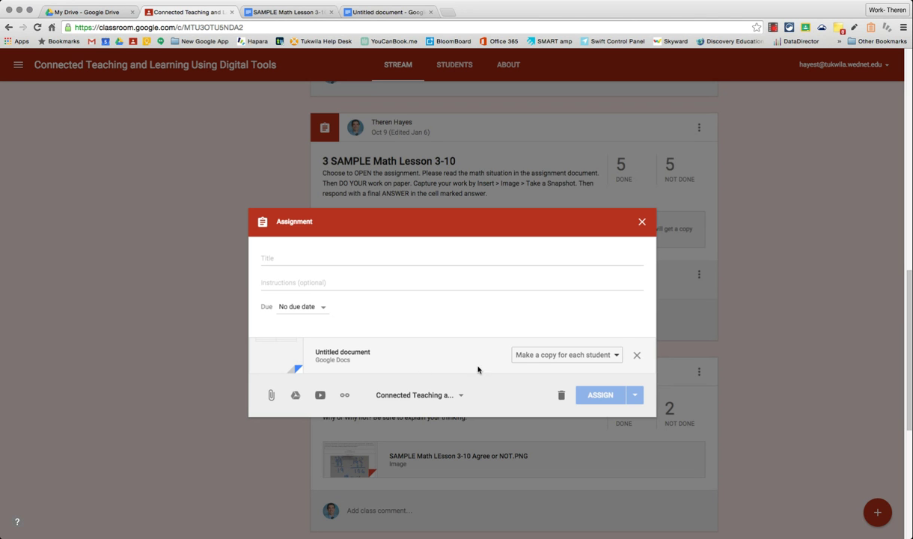
pyautogui.click(642, 222)
# - Open the existing "3 SAMPLE Math Lesson 3-10" assignment for editing to review its settings, and save it without changes
pyautogui.click(698, 128)
pyautogui.click(666, 166)
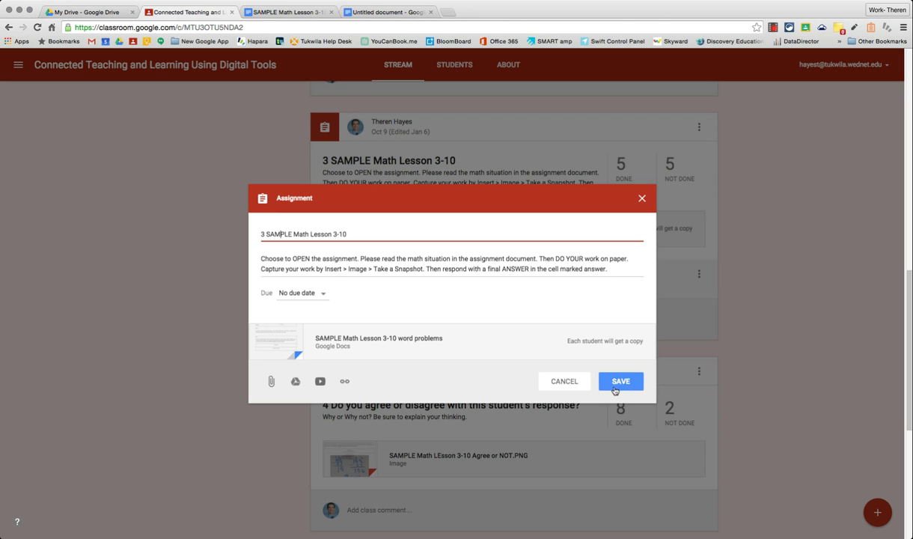
pyautogui.click(622, 383)
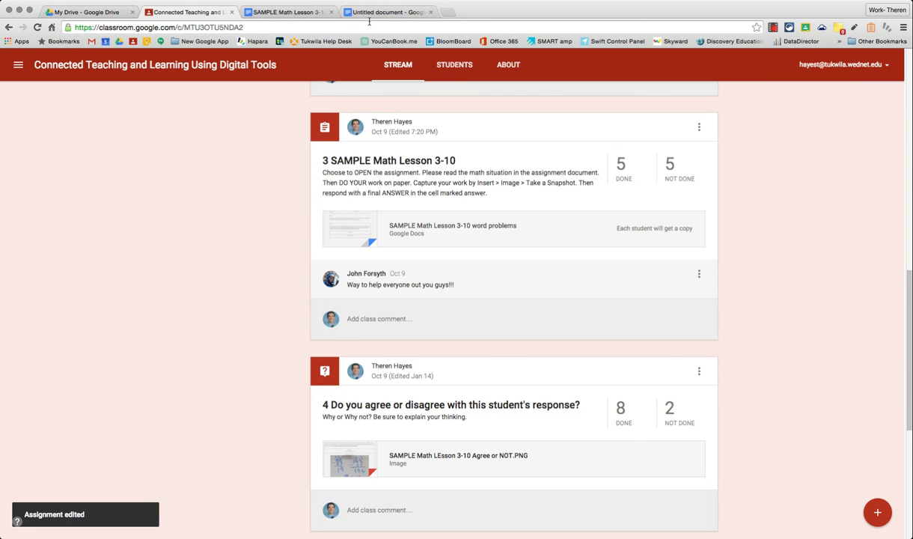
# - Return to the untitled document and enter centred text "image of self" in the cell beside Name
pyautogui.click(370, 17)
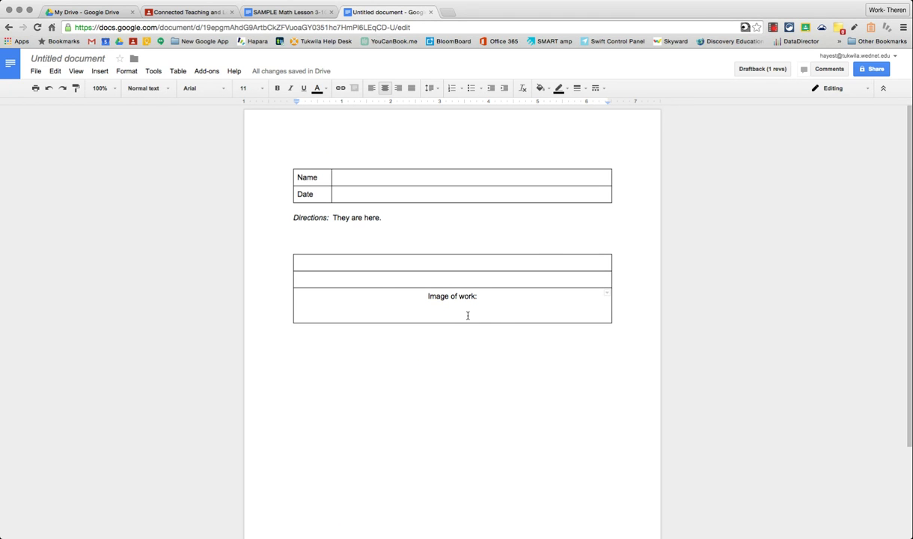
pyautogui.click(451, 180)
pyautogui.click(385, 88)
pyautogui.write('image of work:')
pyautogui.press('BackSpace')
pyautogui.press('BackSpace')
pyautogui.press('BackSpace')
pyautogui.press('BackSpace')
pyautogui.press('BackSpace')
pyautogui.write('self')
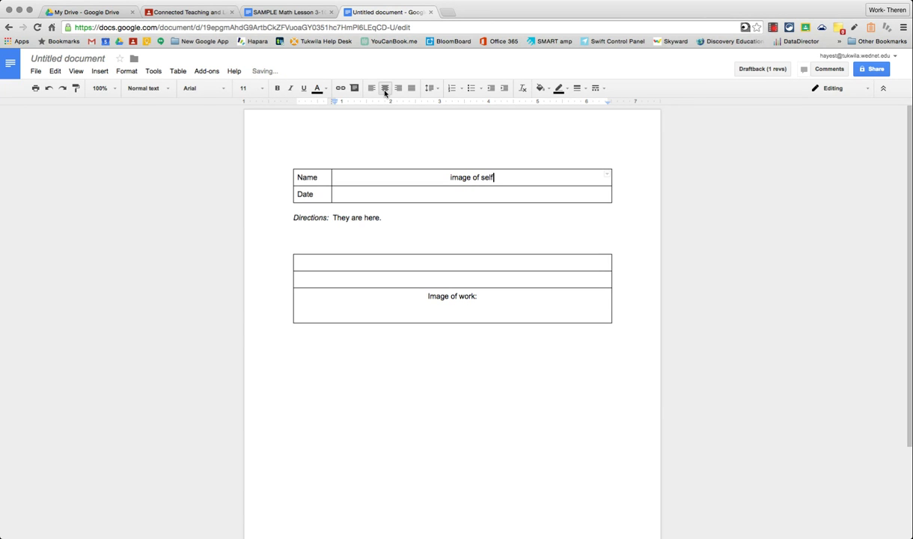
# - Check the sample document's wording and replace the text beside Name with "Your image", followed by a blank line
pyautogui.click(281, 15)
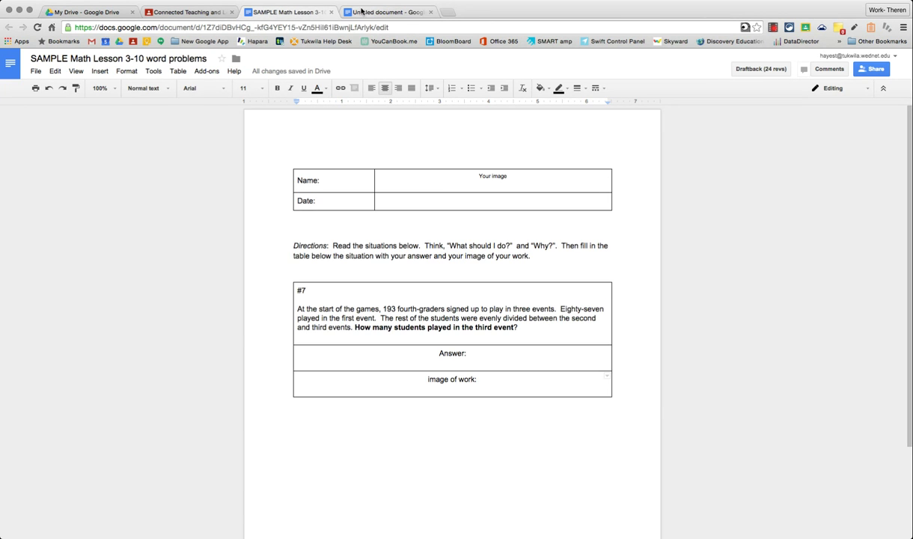
pyautogui.click(362, 12)
pyautogui.moveTo(503, 176); pyautogui.dragTo(420, 176)
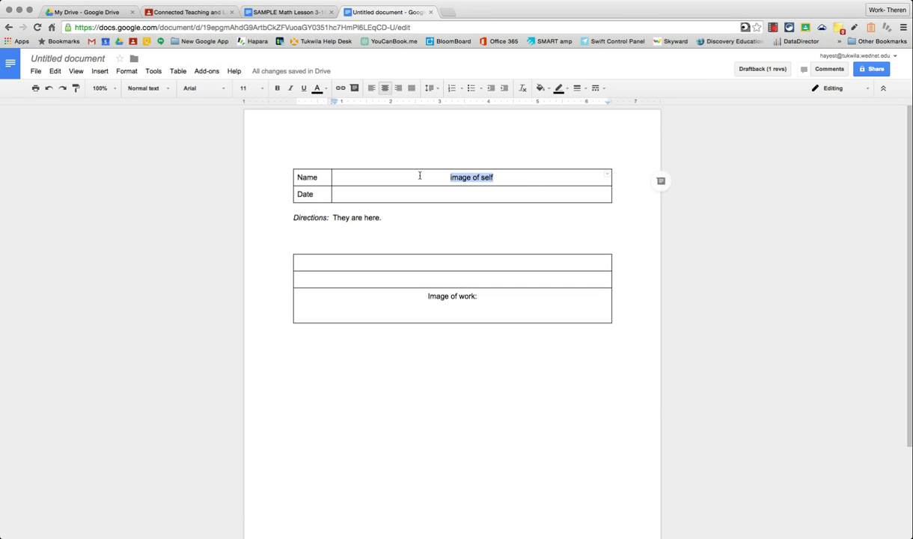
pyautogui.write('Your image')
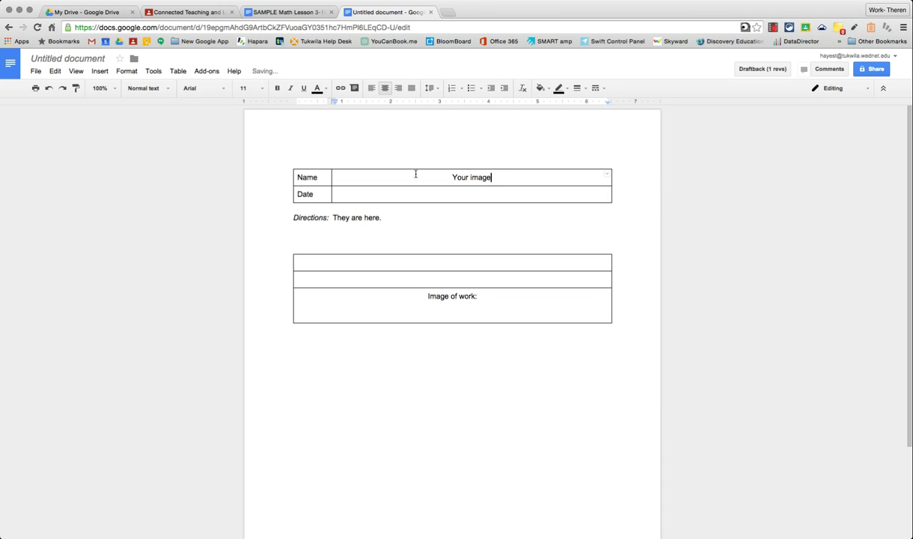
pyautogui.press('Return')
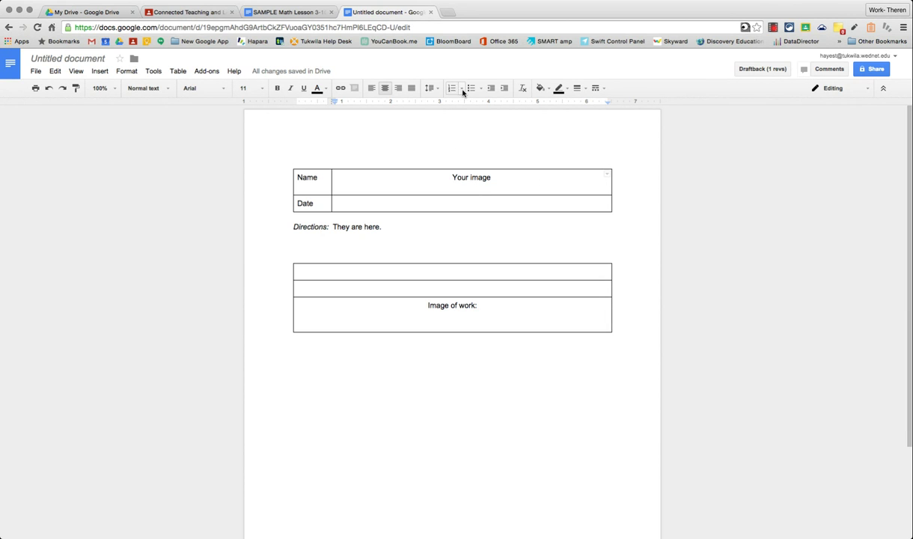
# - Take a webcam snapshot of the paper and insert it below "Image of work:" in the problem table
pyautogui.click(474, 314)
pyautogui.click(472, 188)
pyautogui.click(474, 328)
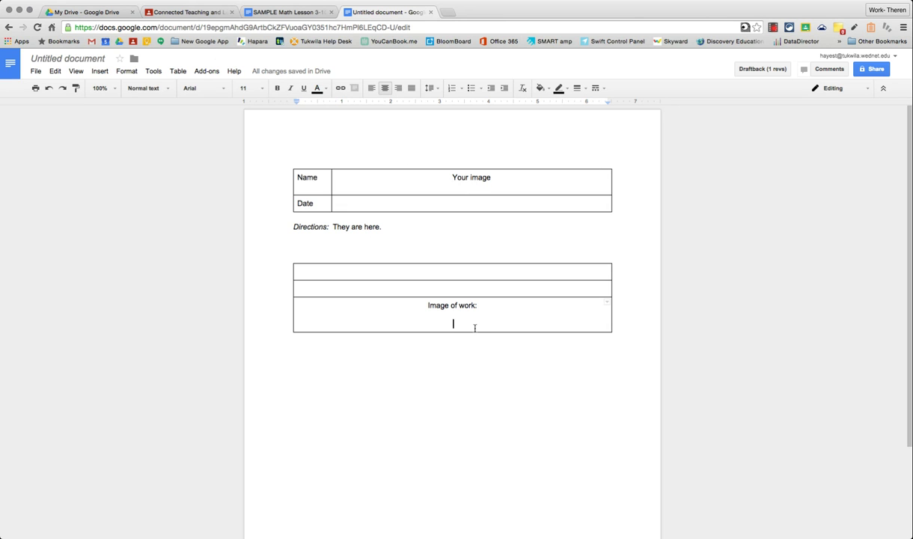
pyautogui.click(101, 72)
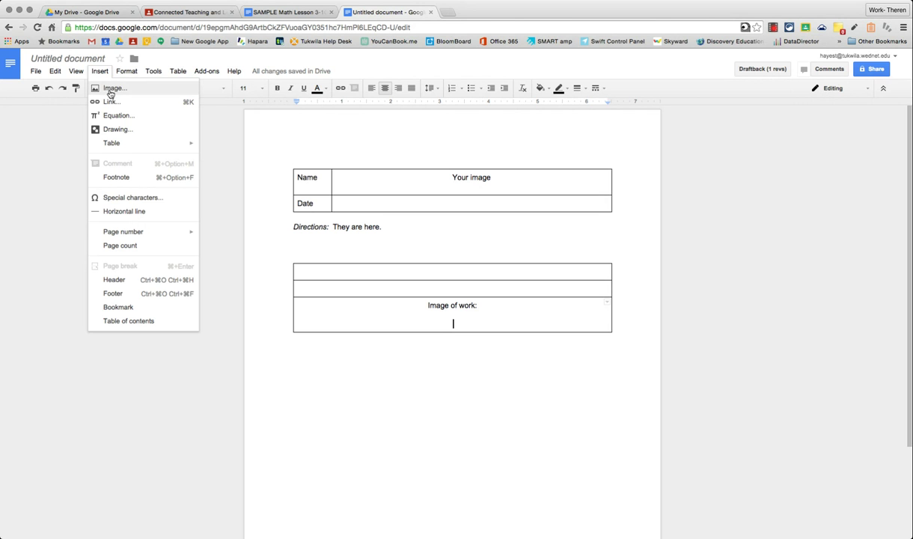
pyautogui.click(107, 89)
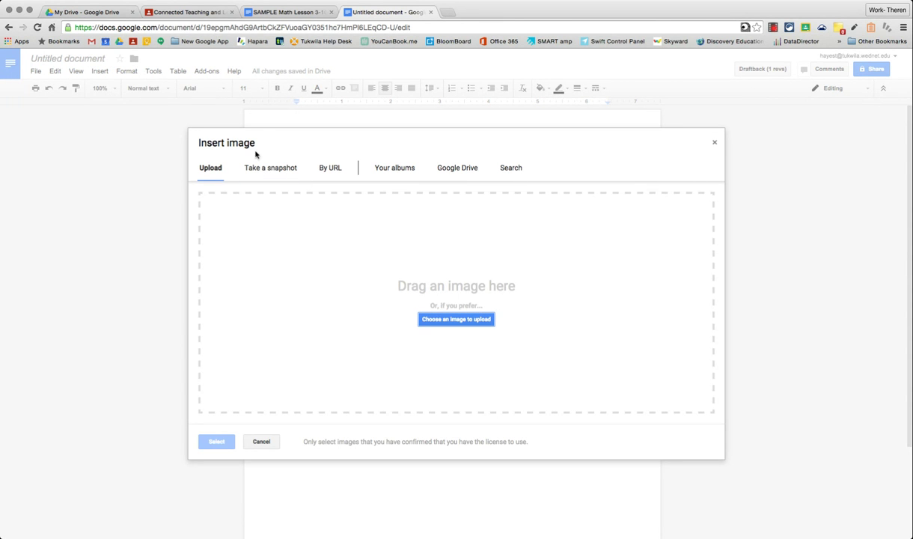
pyautogui.click(274, 168)
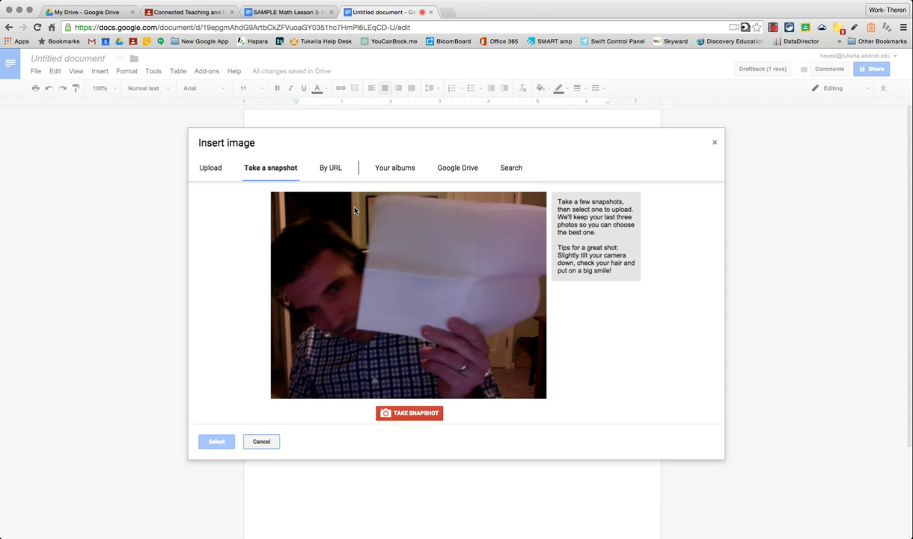
pyautogui.click(422, 414)
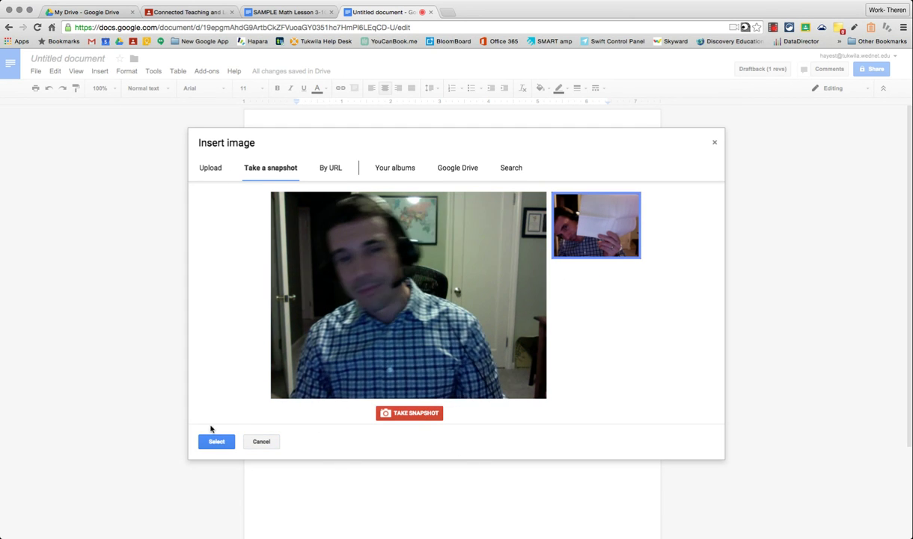
pyautogui.click(217, 442)
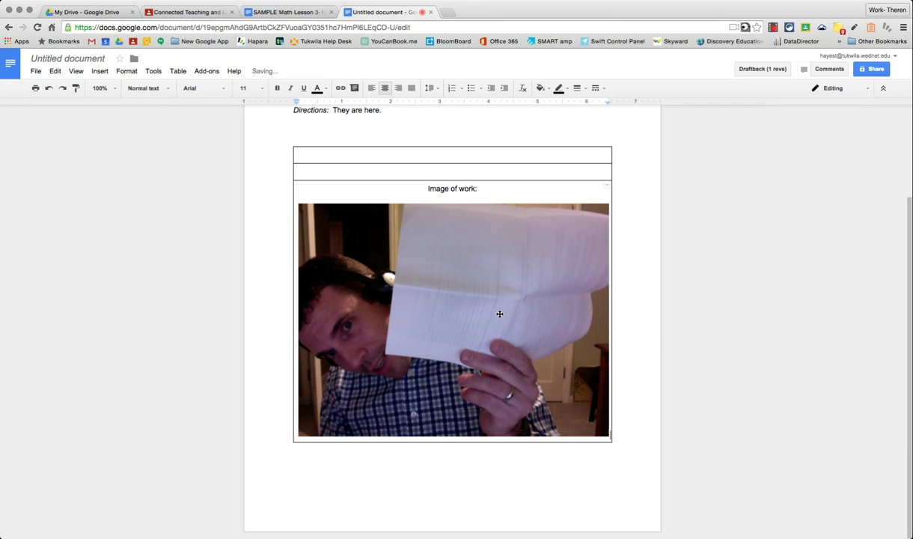
# - Crop the webcam image below "Image of work:" on both sides, the top and the lower part so mainly the paper remains
pyautogui.click(497, 313)
pyautogui.click(373, 89)
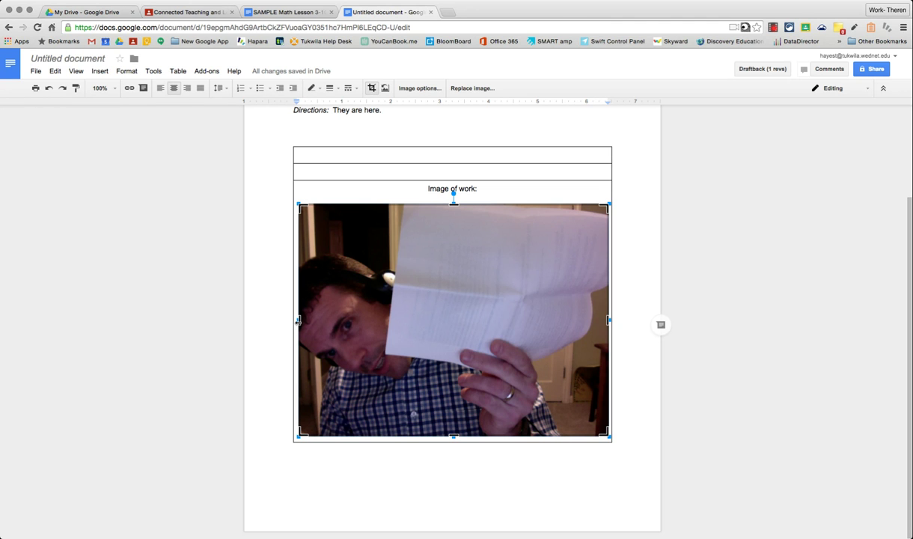
pyautogui.moveTo(298, 320); pyautogui.dragTo(304, 320)
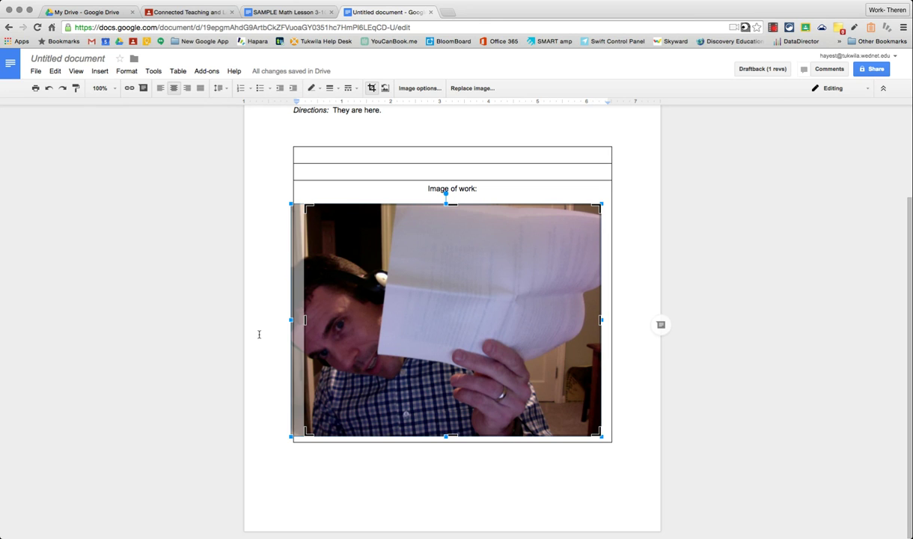
pyautogui.hotkey('ctrl', 'z')
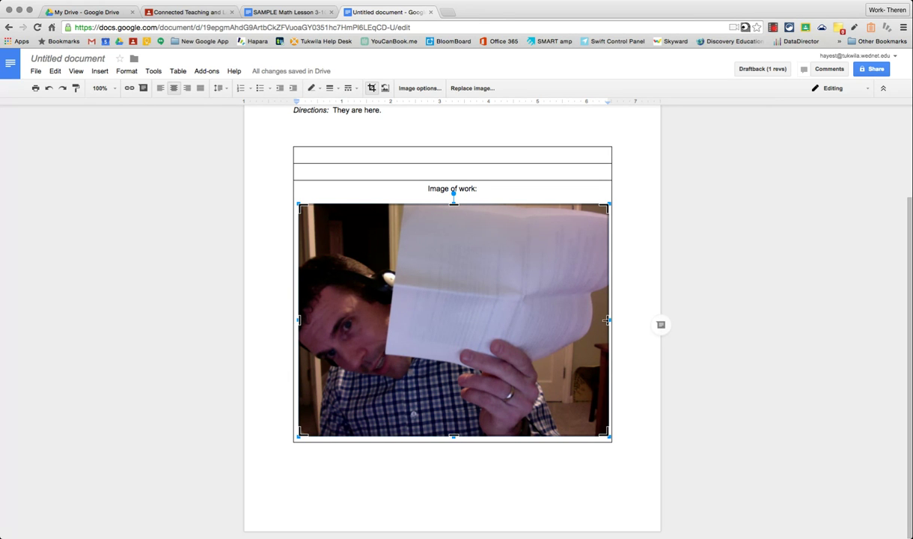
pyautogui.moveTo(607, 319); pyautogui.dragTo(558, 319)
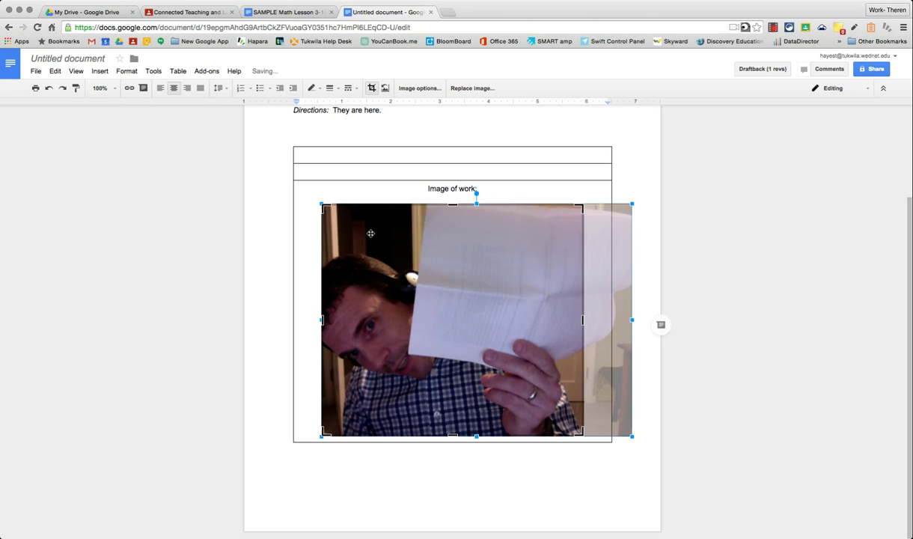
pyautogui.moveTo(321, 319); pyautogui.dragTo(366, 320)
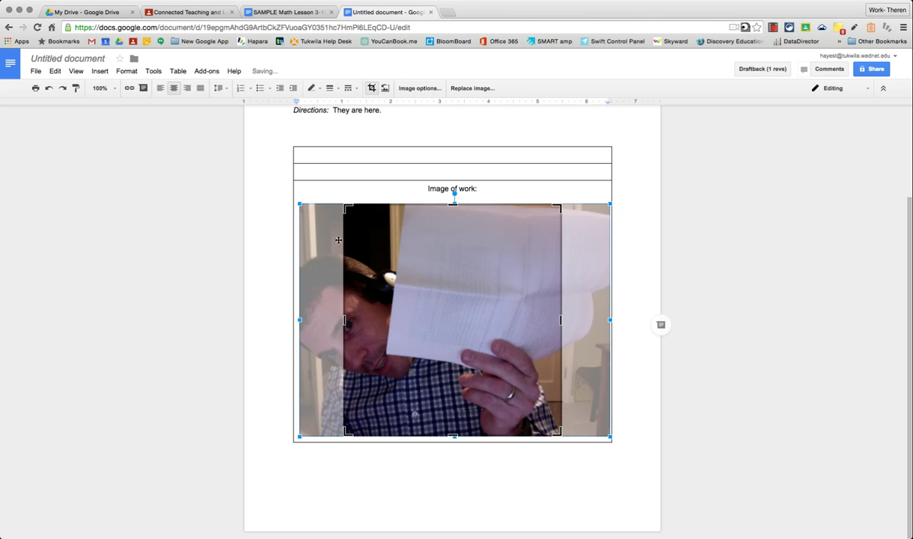
pyautogui.moveTo(345, 206); pyautogui.dragTo(390, 234)
pyautogui.moveTo(452, 408); pyautogui.dragTo(452, 309)
pyautogui.click(612, 443)
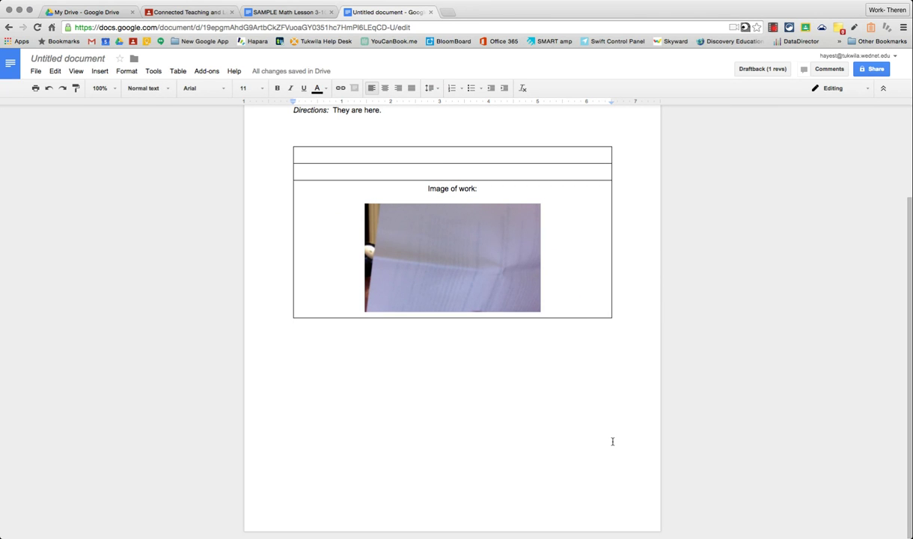
# - Undo the image's top and bottom crops, and redo only the crop of its upper-left corner
pyautogui.hotkey('ctrl', 'z')
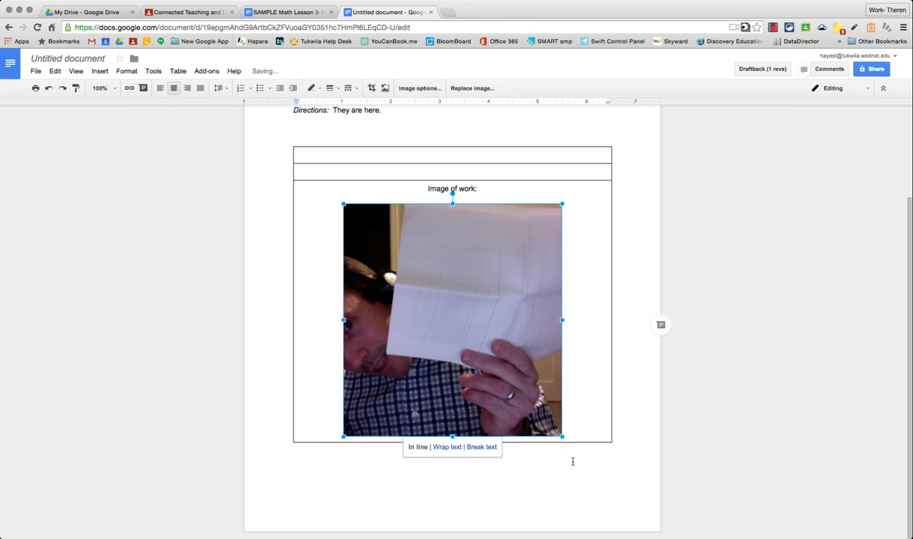
pyautogui.hotkey('ctrl', 'y')
pyautogui.scroll(3, 421, 469)
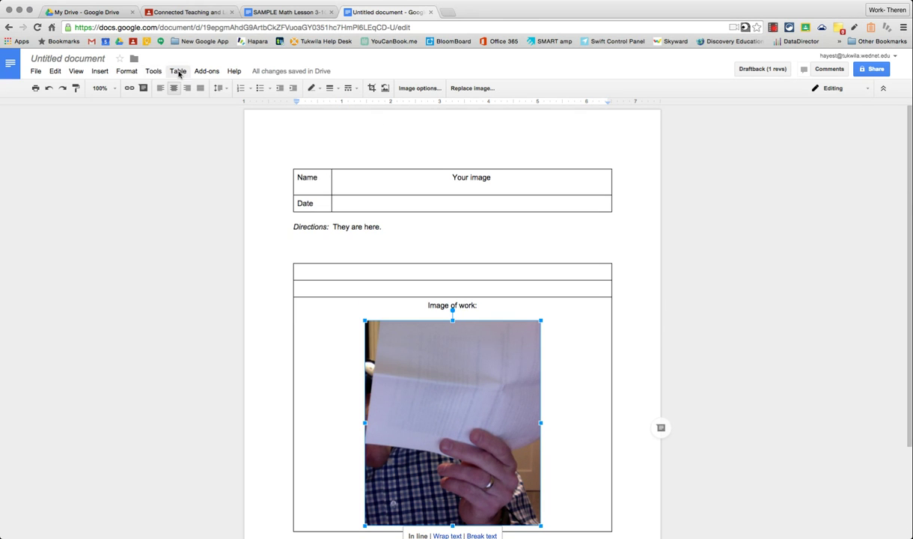
pyautogui.click(178, 71)
pyautogui.click(178, 72)
pyautogui.moveTo(394, 227); pyautogui.dragTo(287, 223)
pyautogui.click(303, 227)
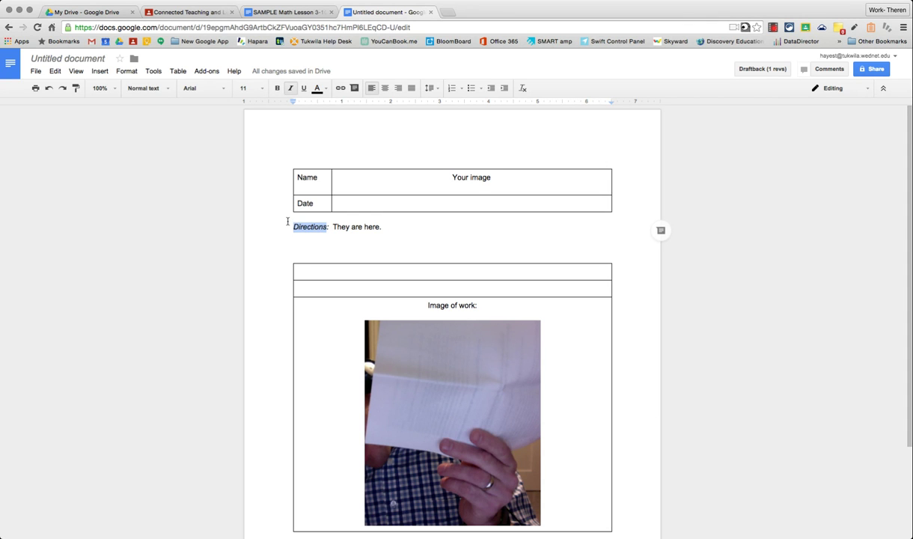
pyautogui.click(326, 255)
# - Enter "Questions?" in the first row of the problem table and "Answer?" in the second row
pyautogui.click(402, 273)
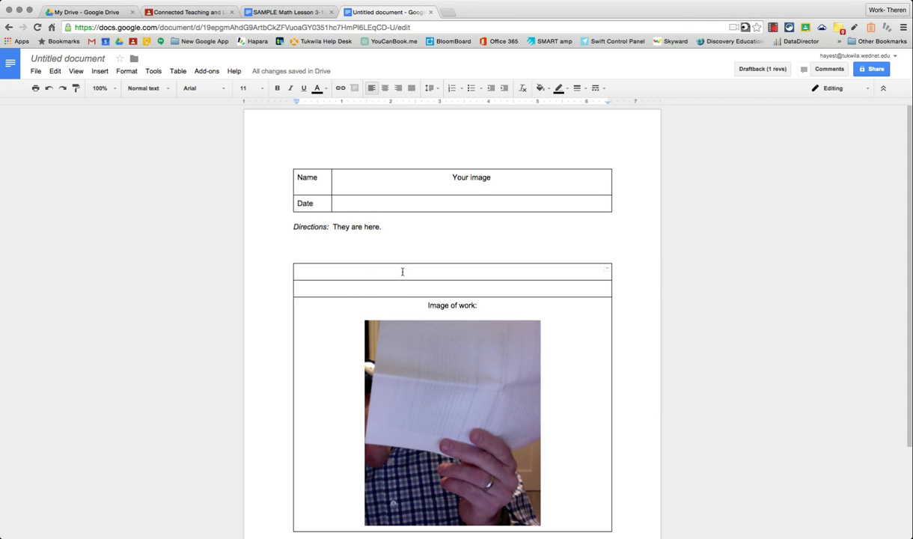
pyautogui.moveTo(402, 272); pyautogui.dragTo(423, 155)
pyautogui.scroll(-2, 379, 353)
pyautogui.write('Questions?')
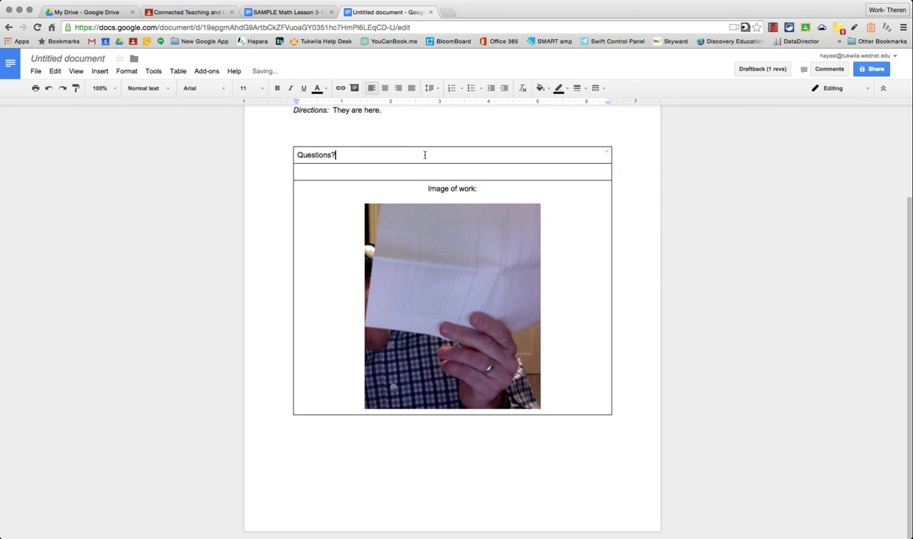
pyautogui.press('Tab')
pyautogui.write('Answer?')
pyautogui.click(338, 236)
pyautogui.click(558, 253)
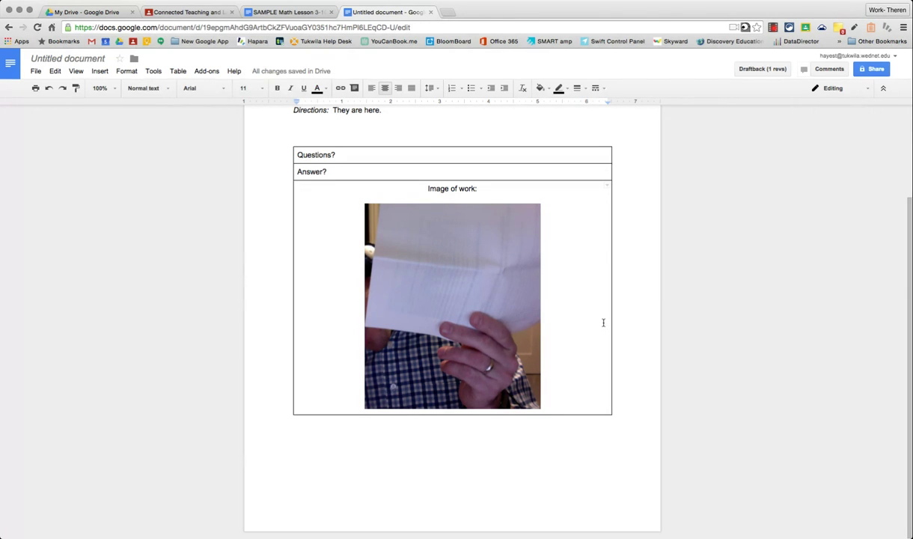
pyautogui.click(600, 477)
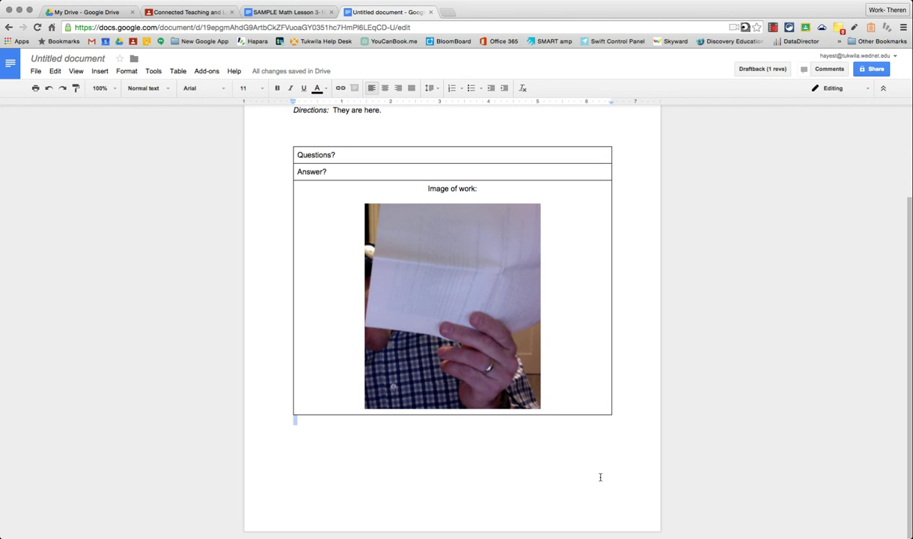
# - Switch to the Google Classroom stream of "Connected Teaching and Learning Using Digital Tools"
pyautogui.click(191, 12)
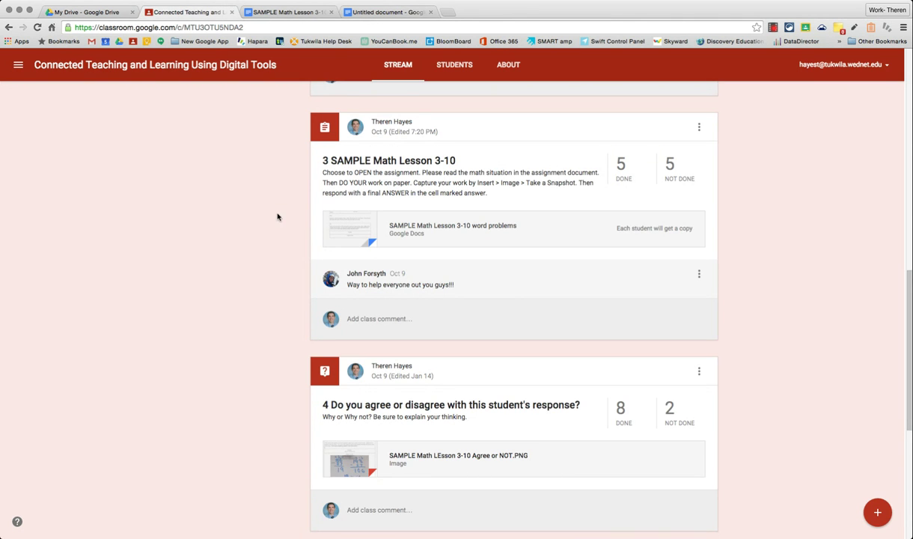